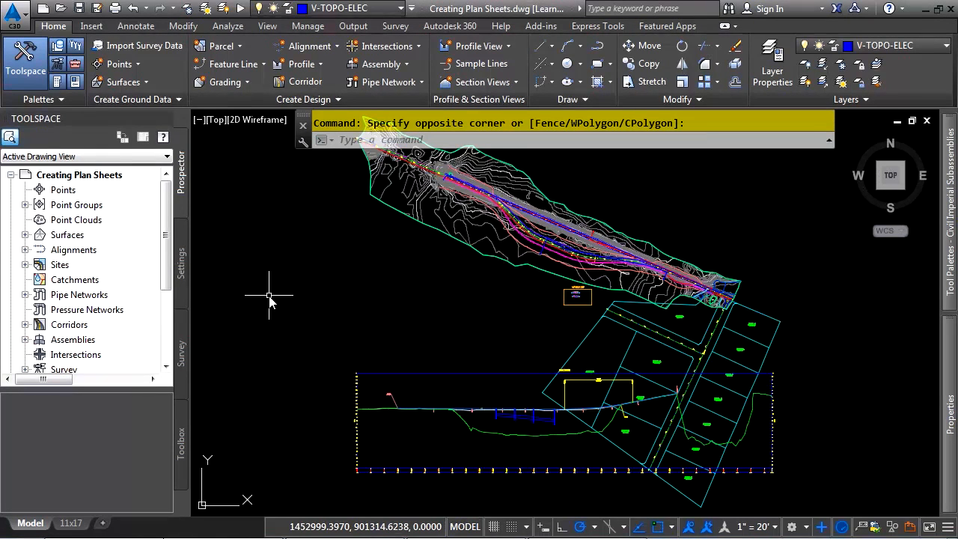
Open the command settings of CreateSheets under the View Frame Group commands in the drawing settings
click(181, 290)
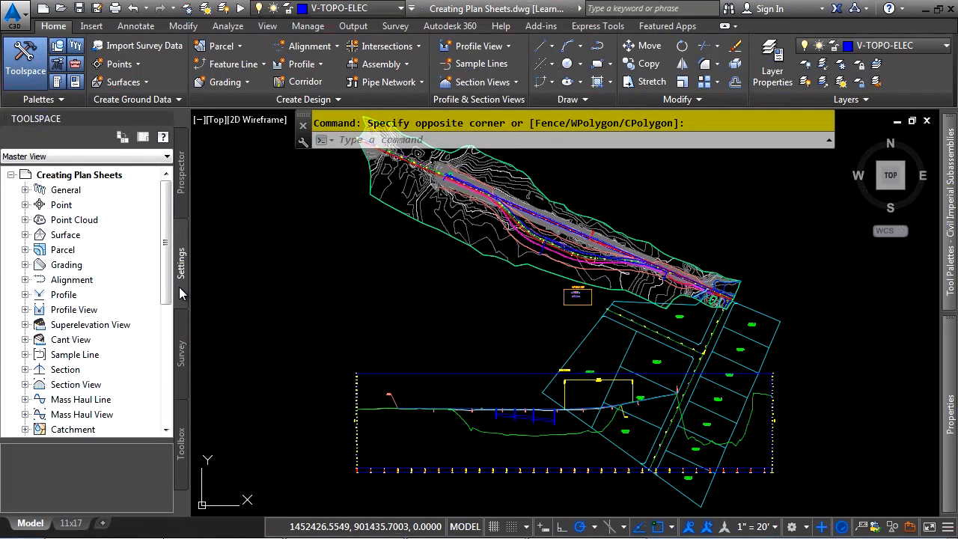
scroll(90, 359, down, 6)
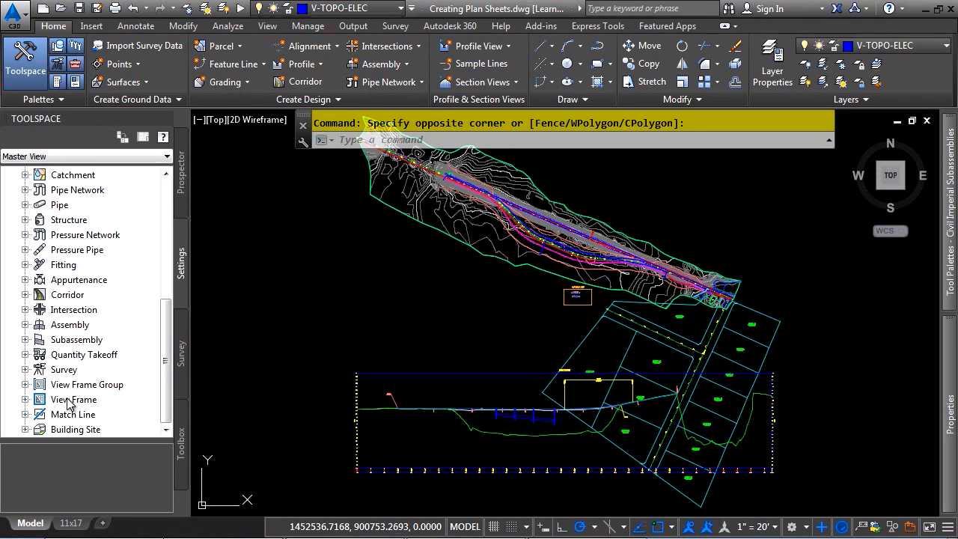
click(27, 384)
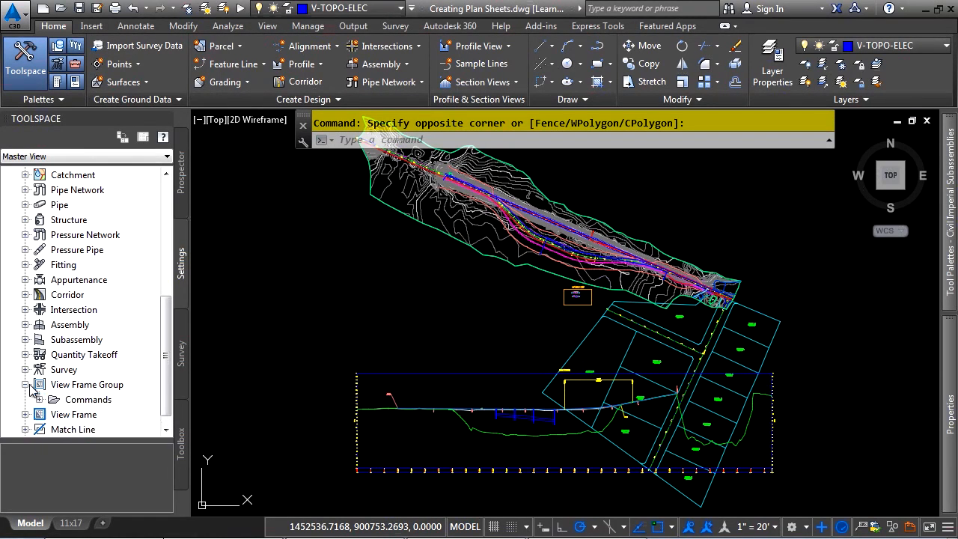
click(39, 400)
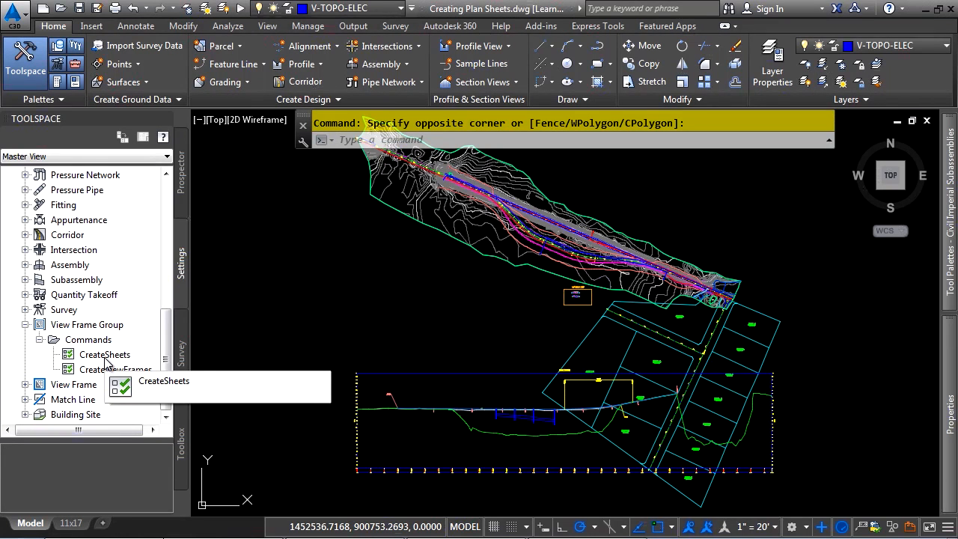
right_click(105, 357)
click(144, 358)
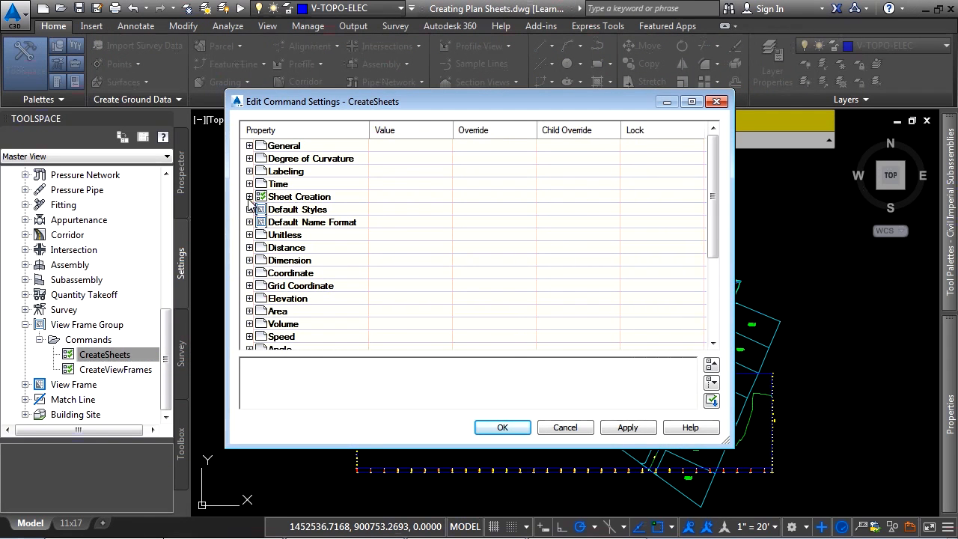
Review the Sheet Creation and Default Styles properties of the CreateSheets command settings, leaving without saving changes
click(249, 196)
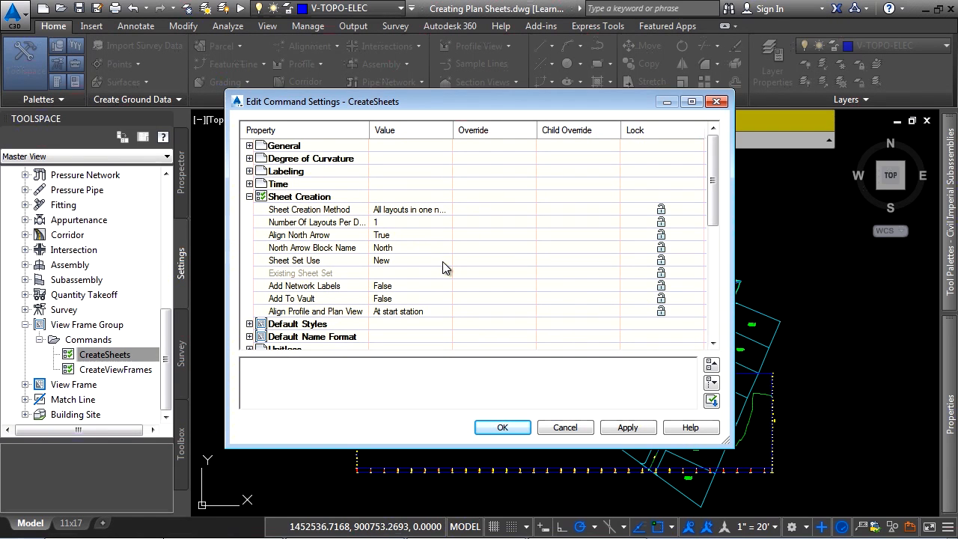
click(250, 324)
scroll(454, 260, down, 1)
scroll(454, 265, down, 2)
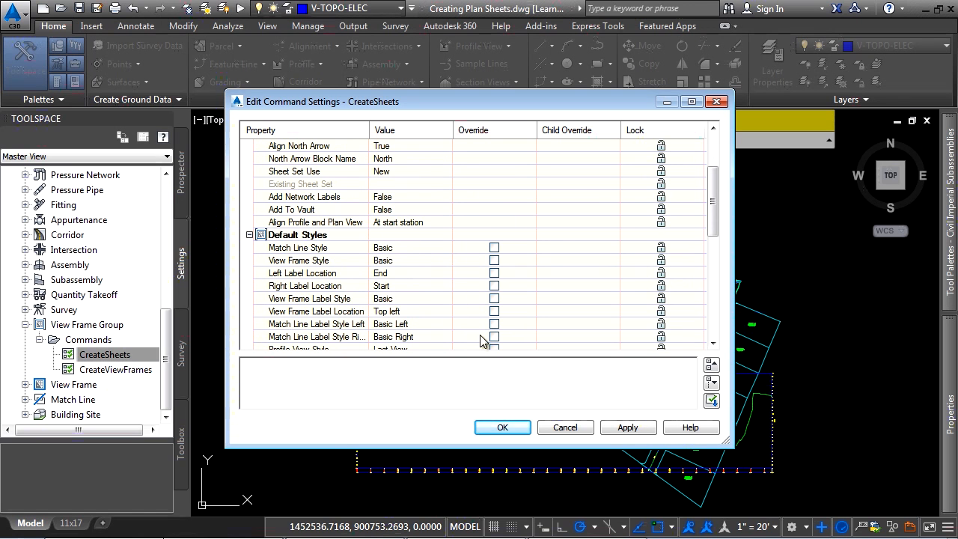
click(571, 429)
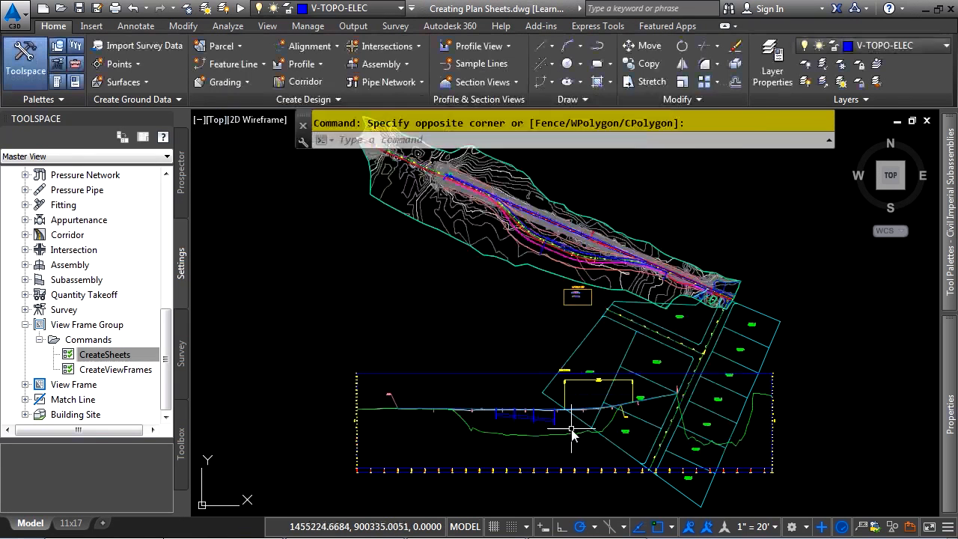
Inspect the plan display of the View Frame Border component in the Basic view frame style, closing it without changes
click(25, 324)
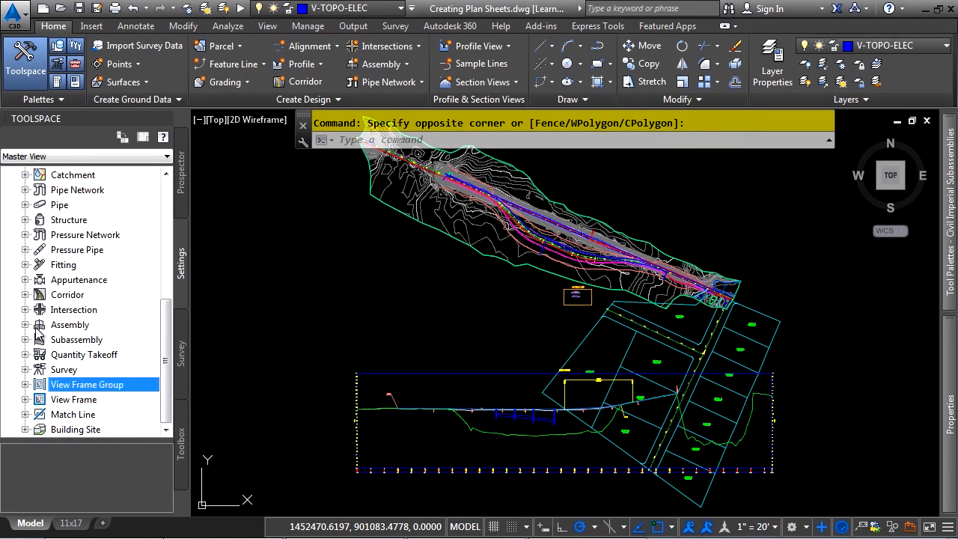
click(25, 399)
click(40, 415)
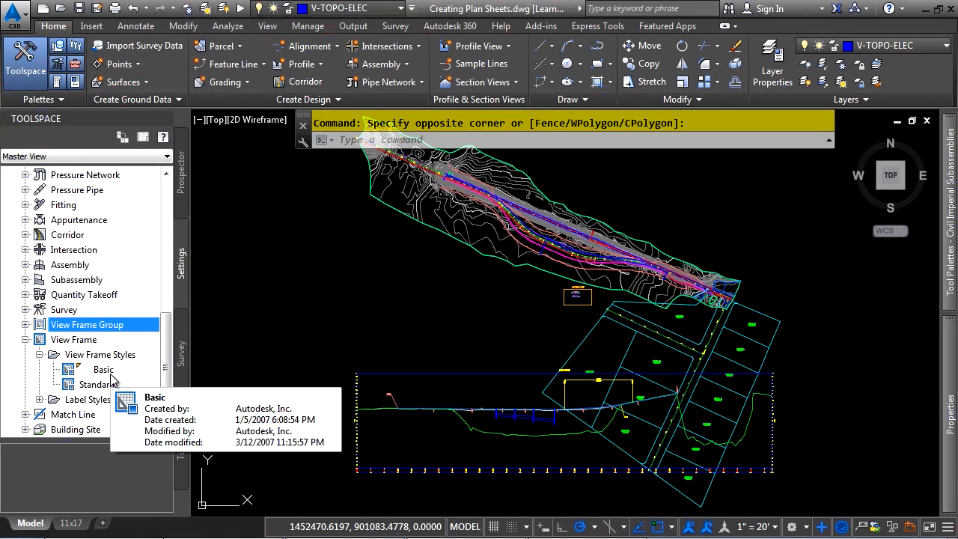
double_click(105, 371)
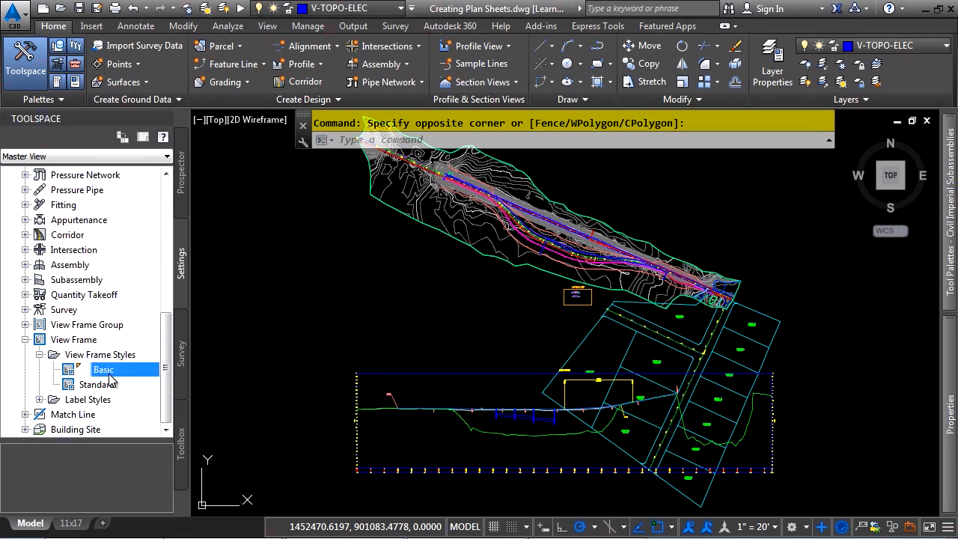
click(292, 126)
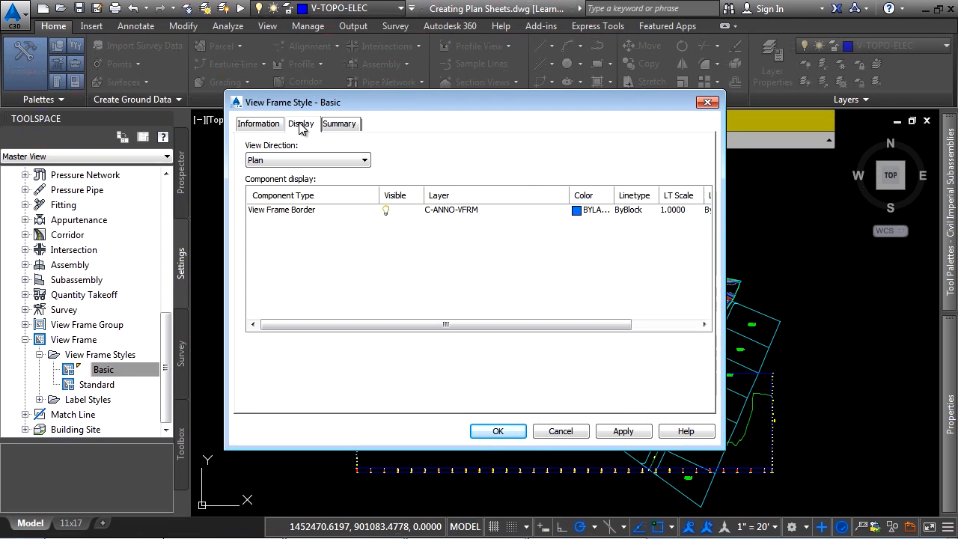
click(309, 211)
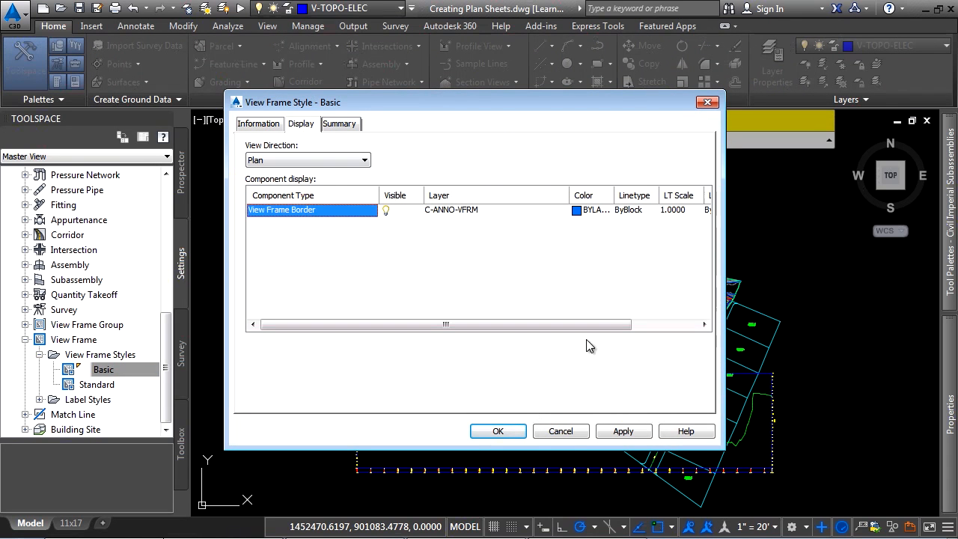
click(561, 431)
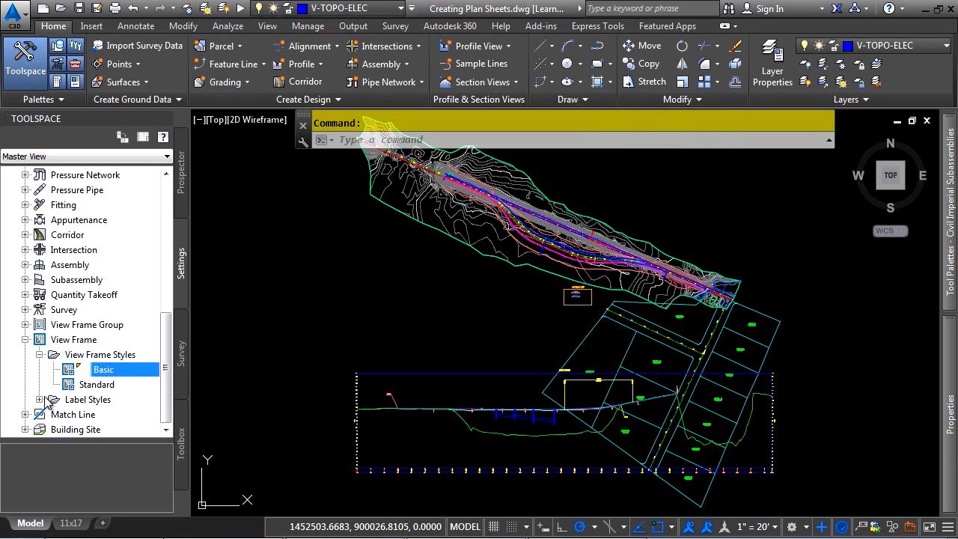
Inspect the Basic match line style's display of lines and match line mask, including the mask's hatch, closing it without changes
click(26, 339)
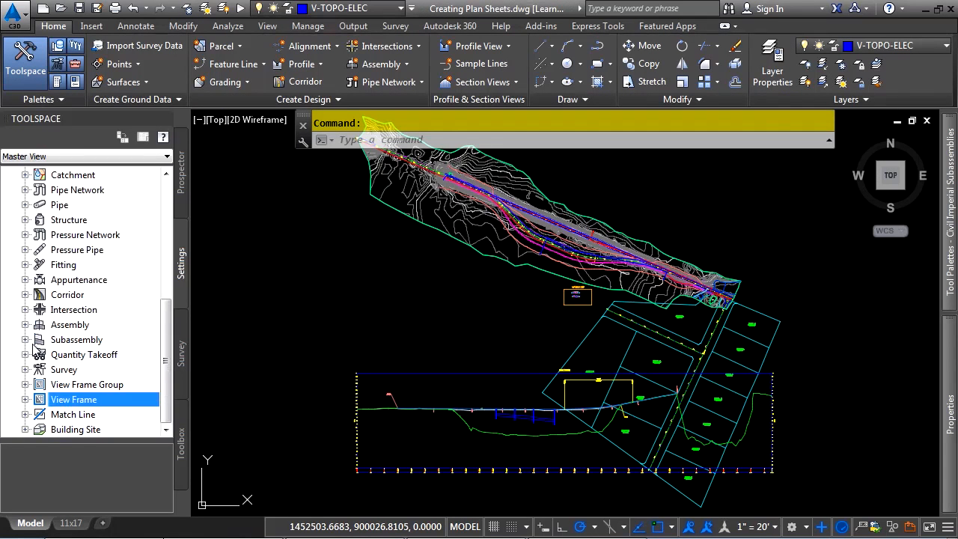
click(26, 414)
click(40, 399)
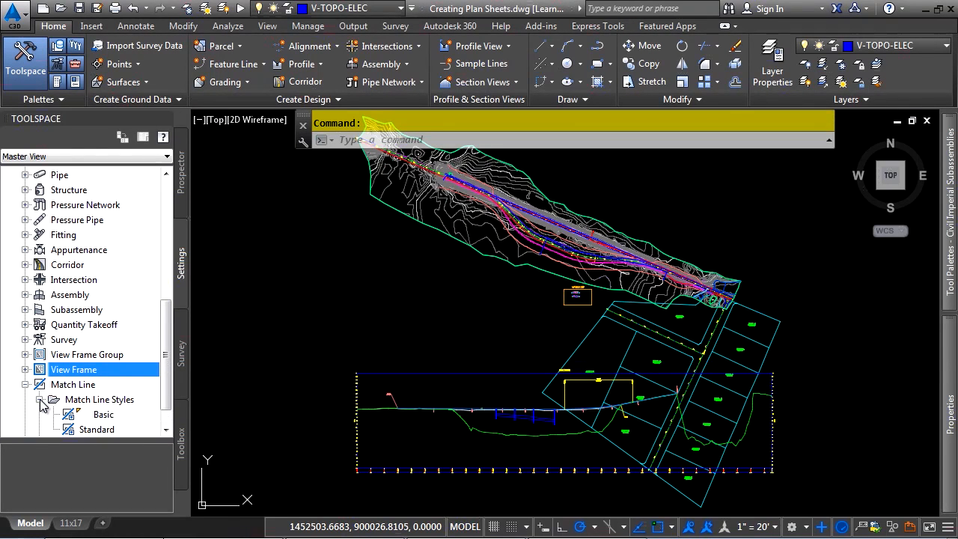
click(97, 418)
double_click(97, 424)
click(312, 126)
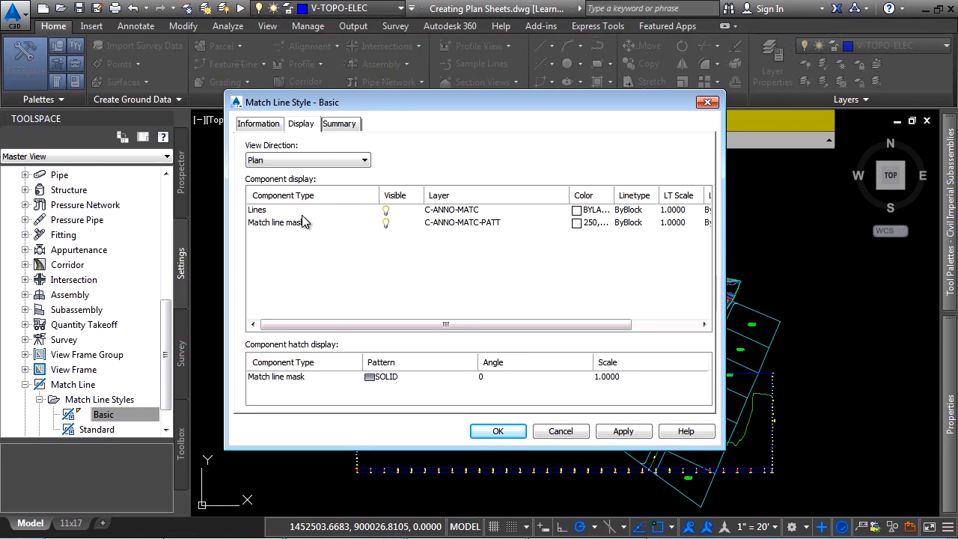
drag(612, 195, 671, 196)
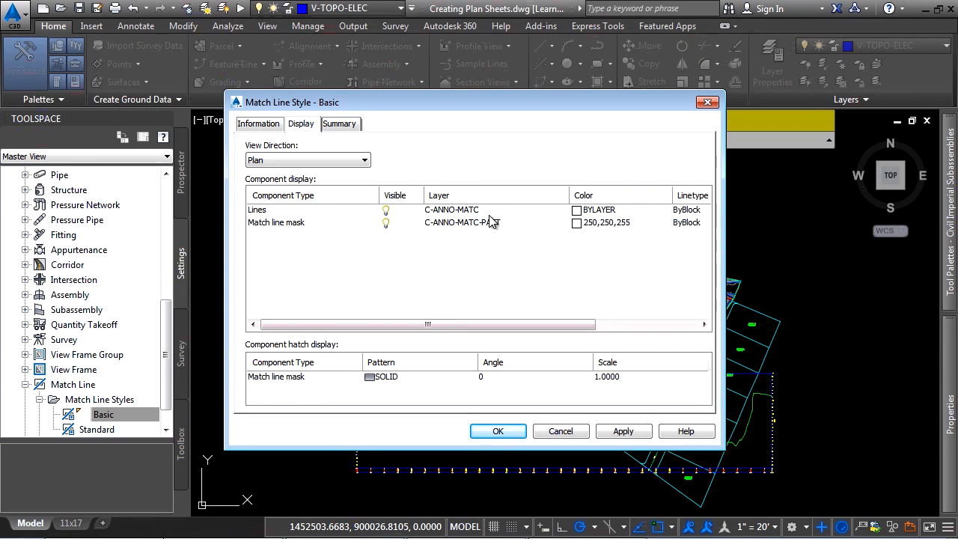
click(283, 224)
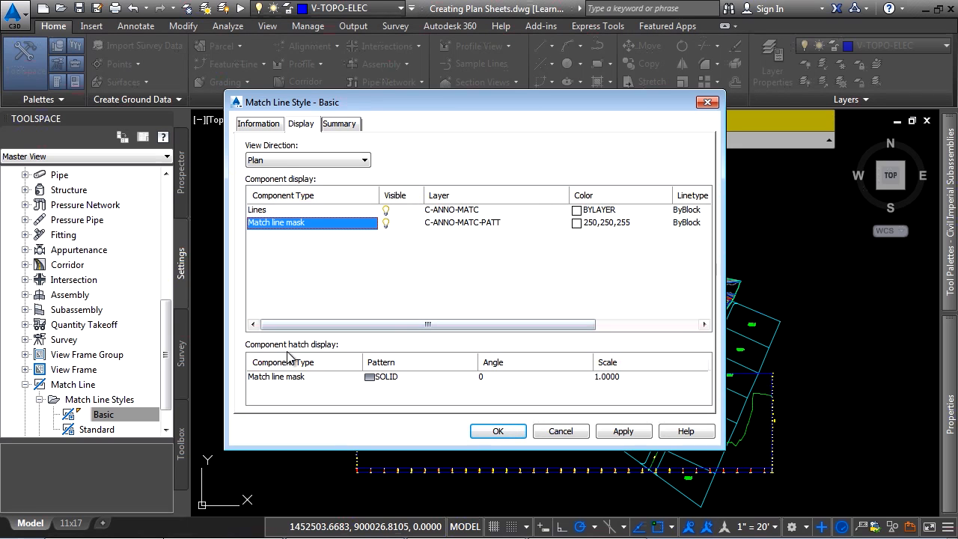
click(307, 380)
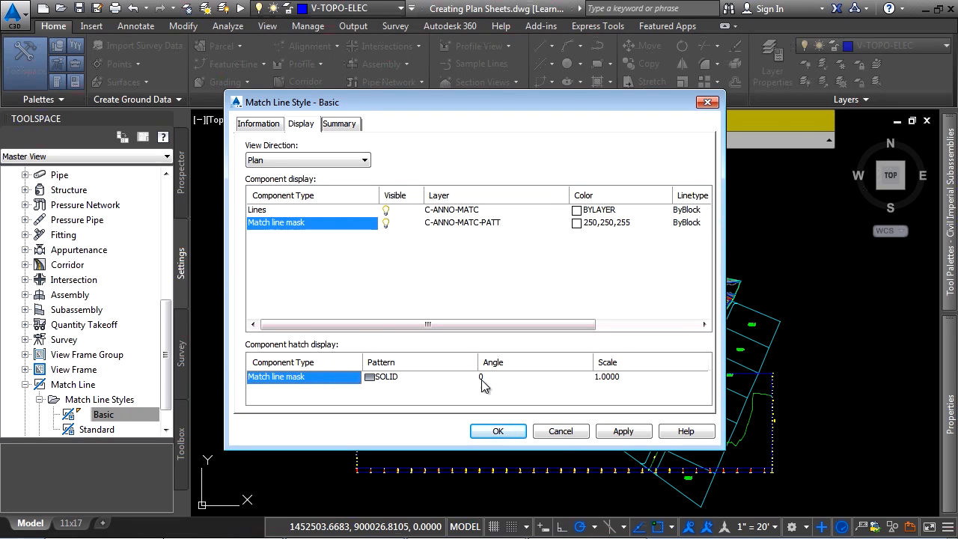
click(561, 432)
Expand the left and right match line label styles and open the Basic Left label style for viewing
scroll(120, 410, down, 1)
click(39, 414)
scroll(58, 402, down, 1)
click(54, 404)
scroll(58, 400, down, 2)
click(54, 414)
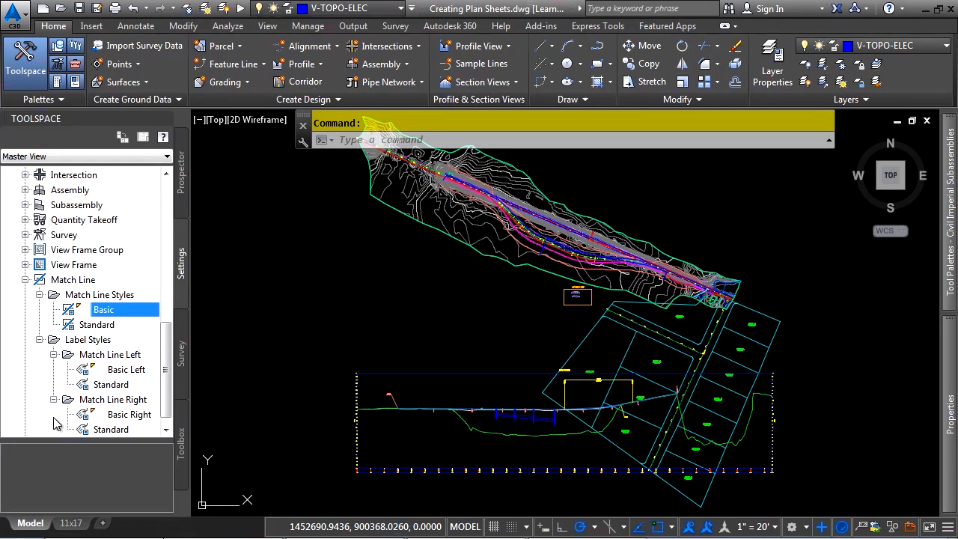
scroll(54, 424, down, 1)
double_click(126, 355)
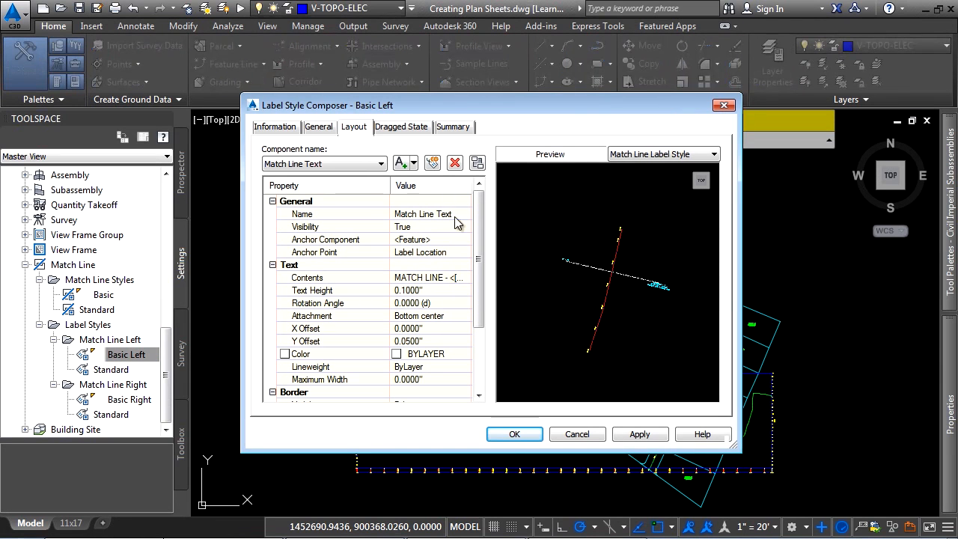
Examine the Basic Left label's preview and the Match Line Text contents, closing the label style without changes
click(452, 278)
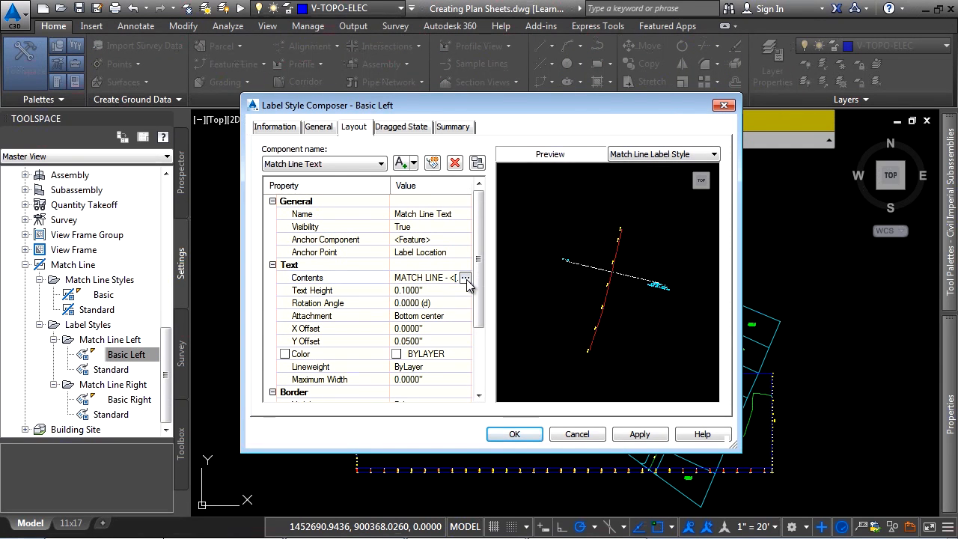
scroll(633, 269, up, 4)
scroll(580, 315, down, 2)
scroll(617, 315, up, 5)
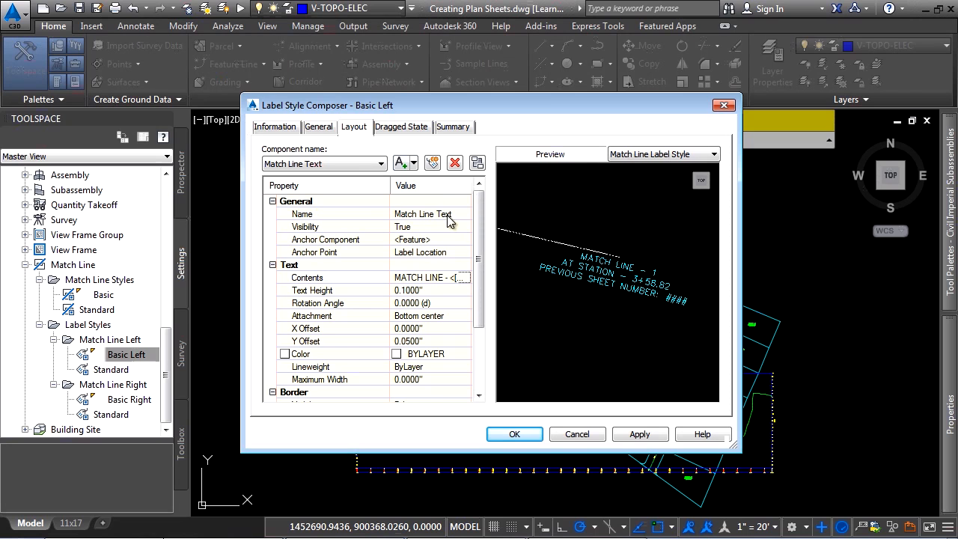
click(465, 278)
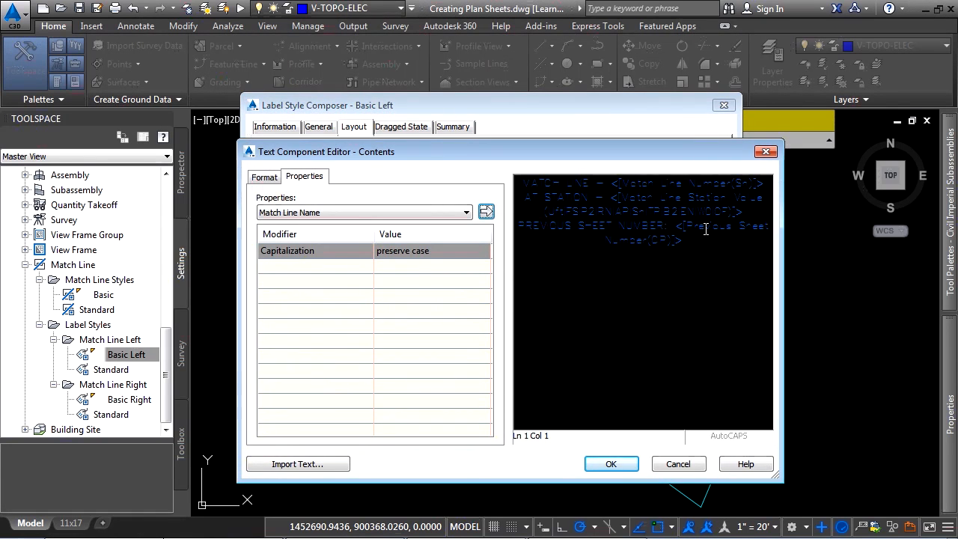
click(673, 463)
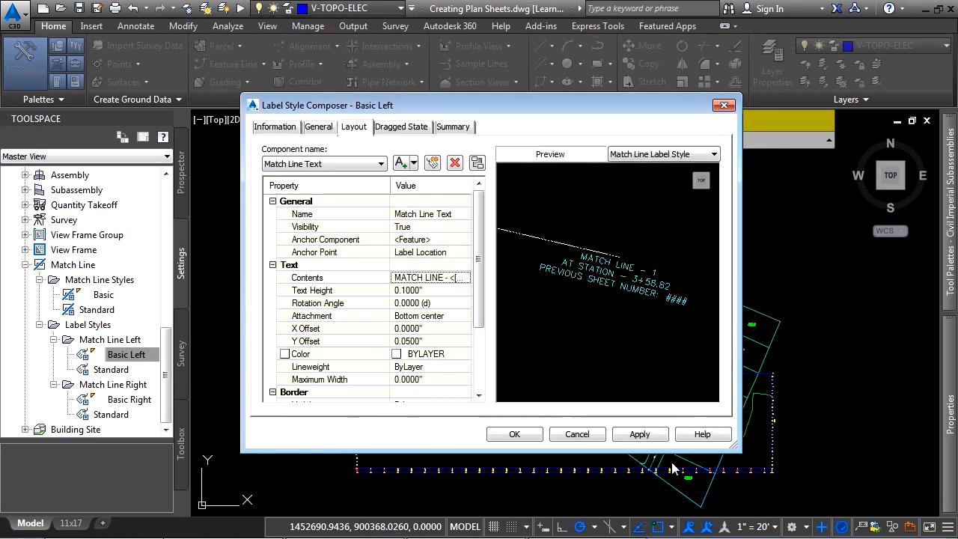
click(589, 431)
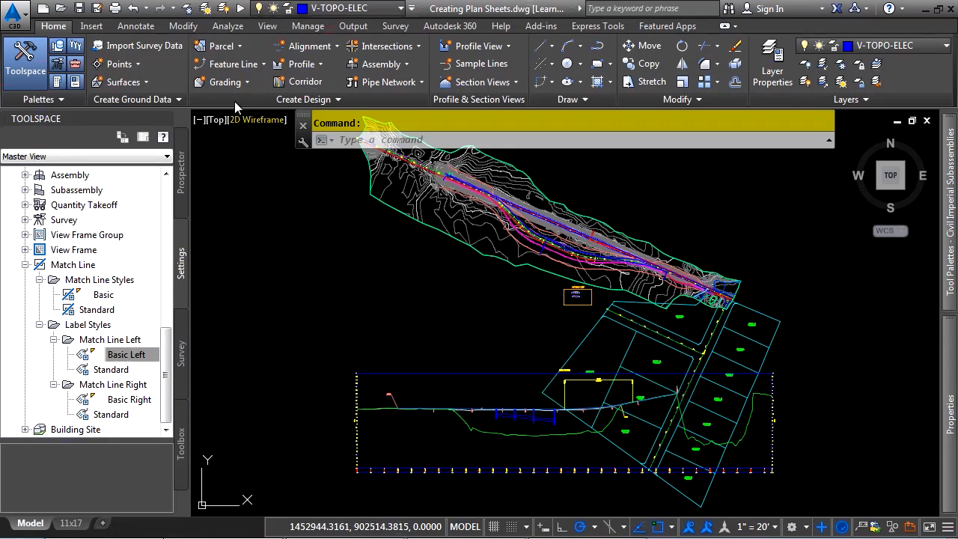
Open the template Learning AutoCAD Civil 3D (Infinite Skills).dwt from the project's Drawings folder and view its 22x34(XSEC) and 22x34(P-P) layouts
key(ctrl+o)
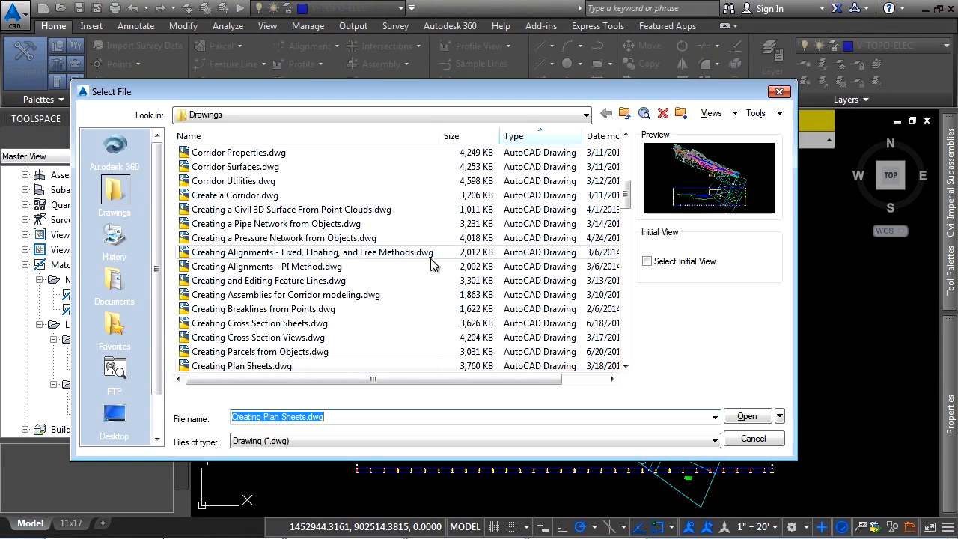
click(322, 447)
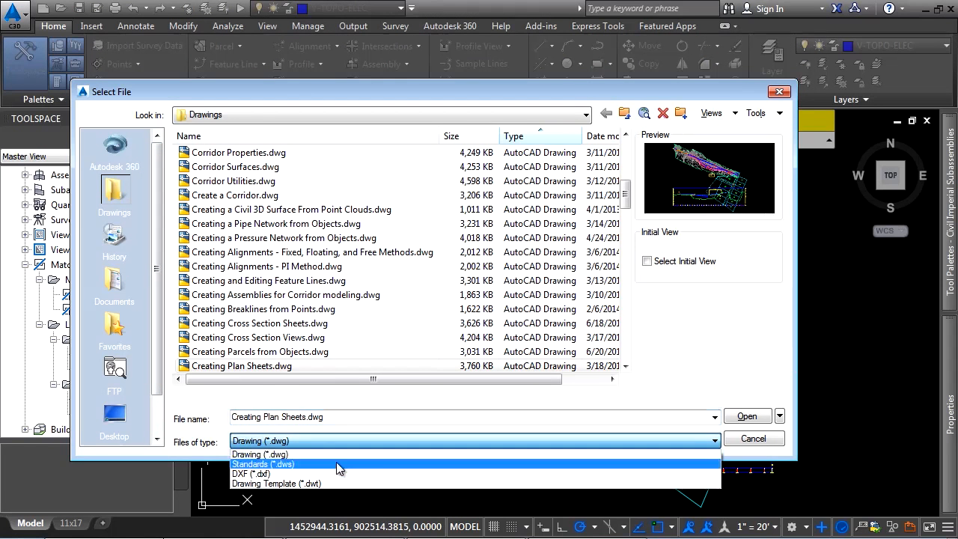
click(307, 488)
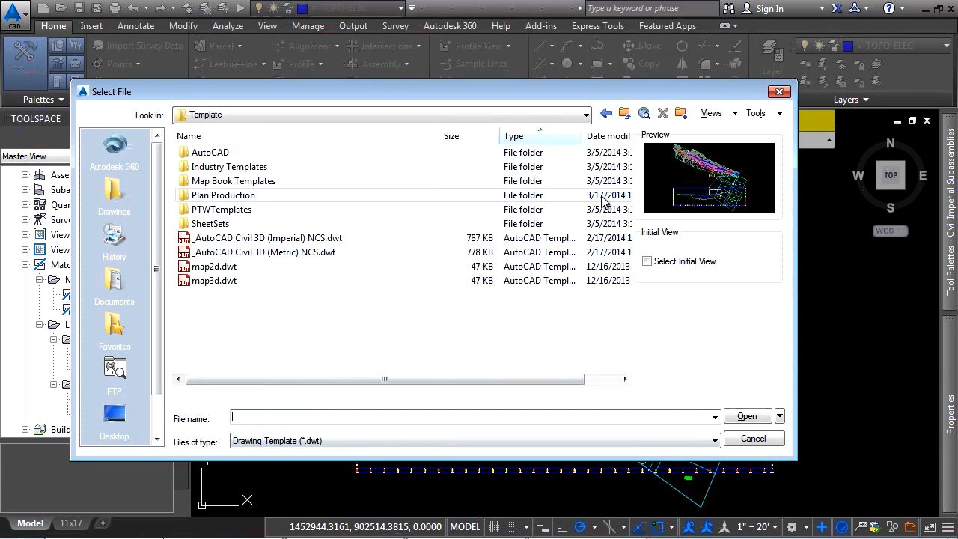
click(607, 113)
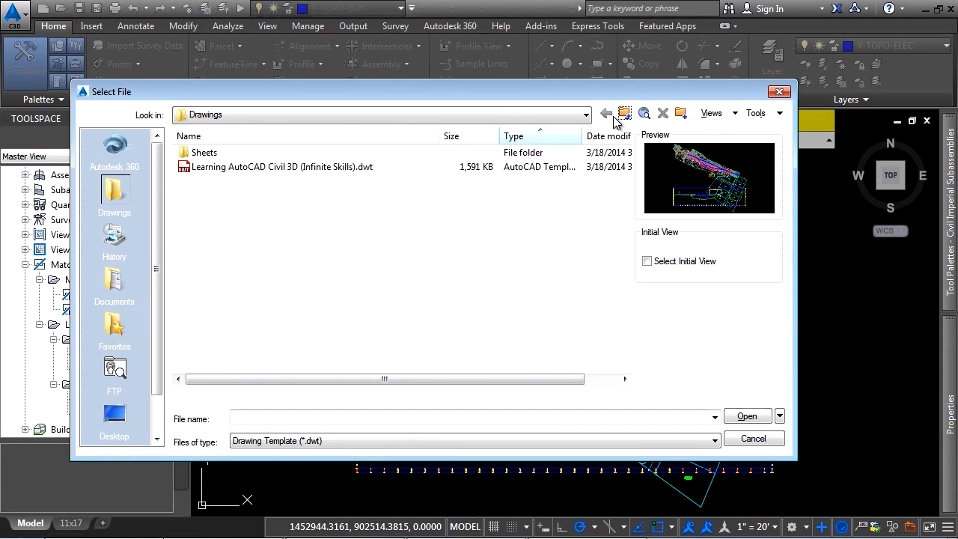
click(358, 116)
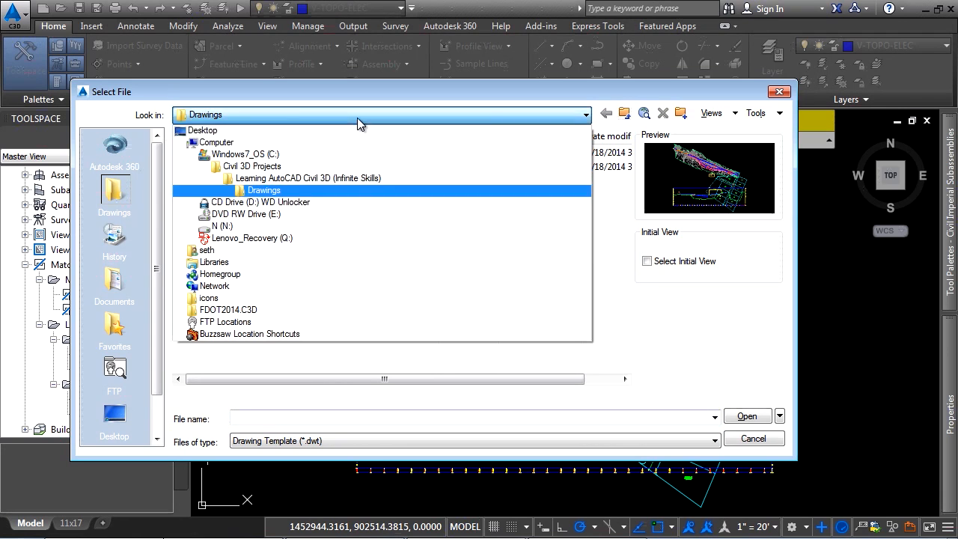
click(302, 191)
click(252, 166)
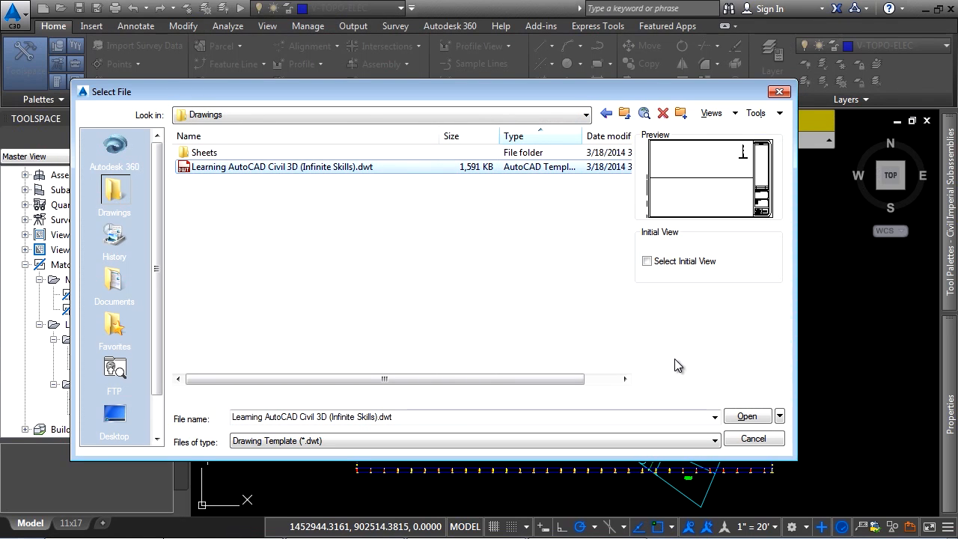
click(750, 423)
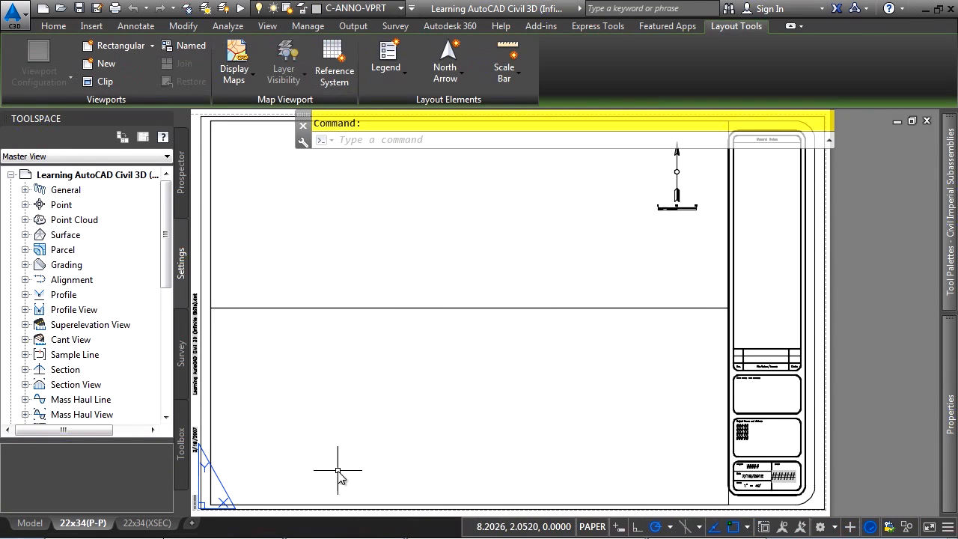
click(147, 522)
click(83, 522)
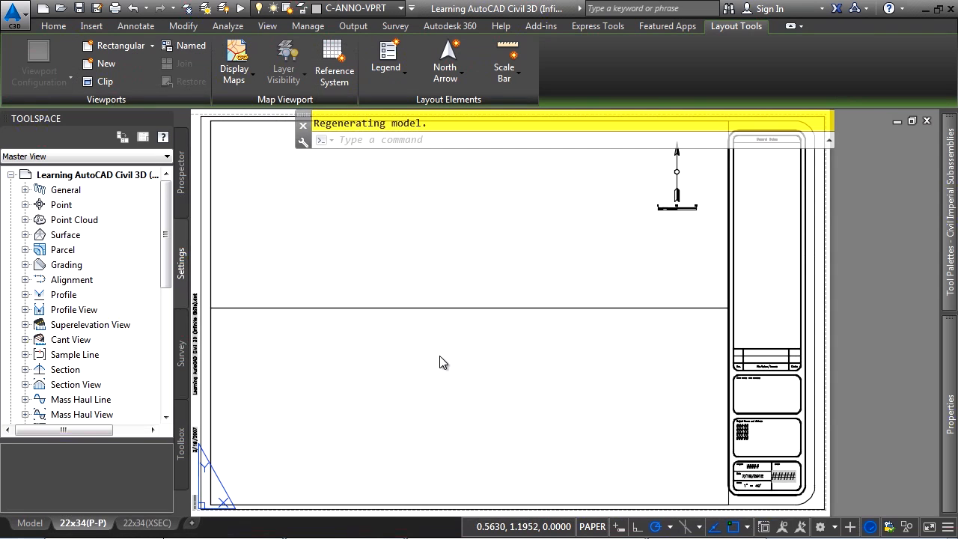
Examine the Viewport Type property and its available options for the upper viewport on the 22x34(P-P) layout, cancelling without changes
scroll(492, 359, down, 1)
scroll(569, 314, down, 3)
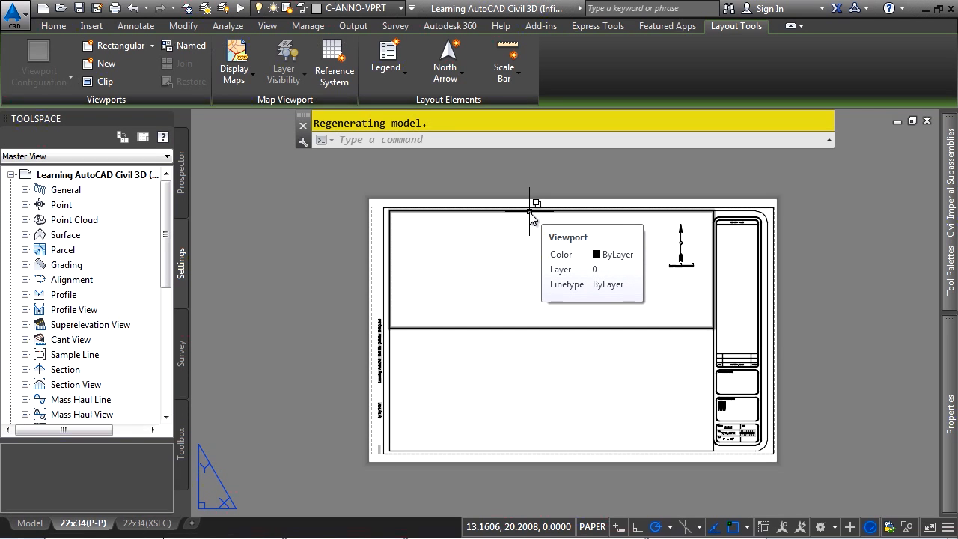
click(447, 210)
click(527, 246)
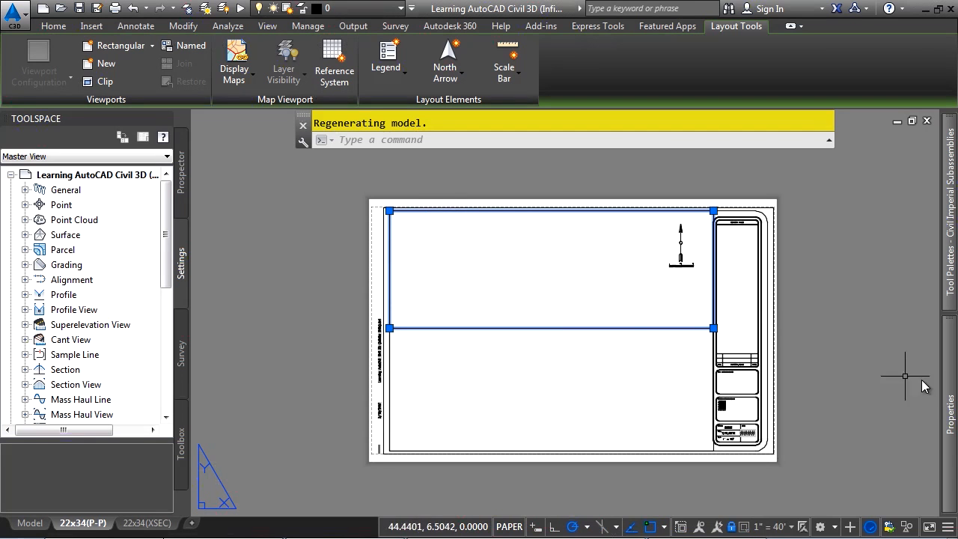
mouse_move(949, 382)
scroll(866, 449, down, 2)
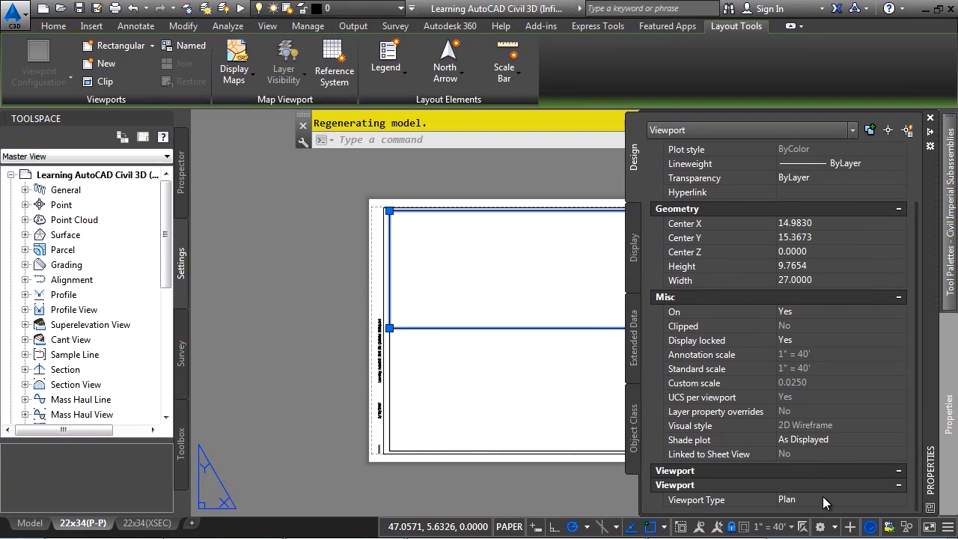
click(822, 496)
click(823, 496)
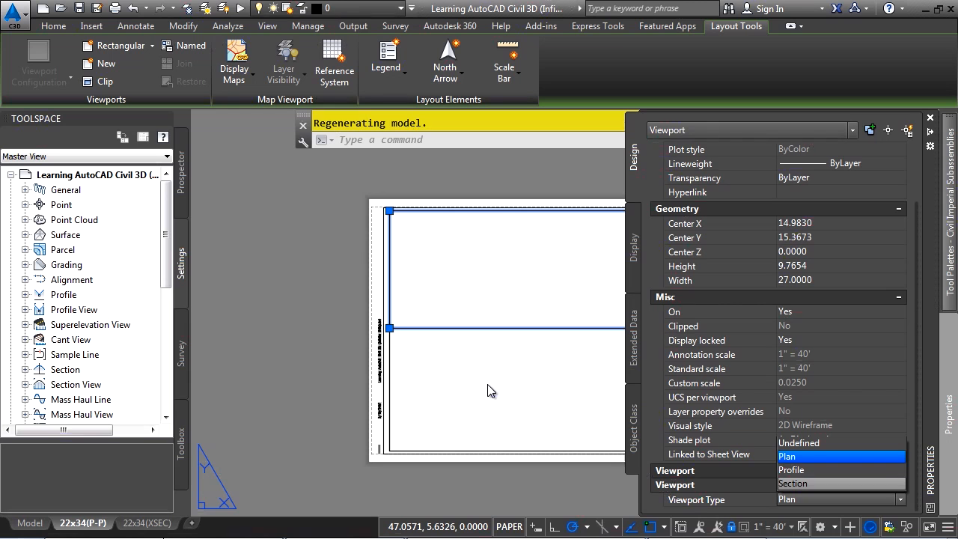
key(Escape)
key(Escape)
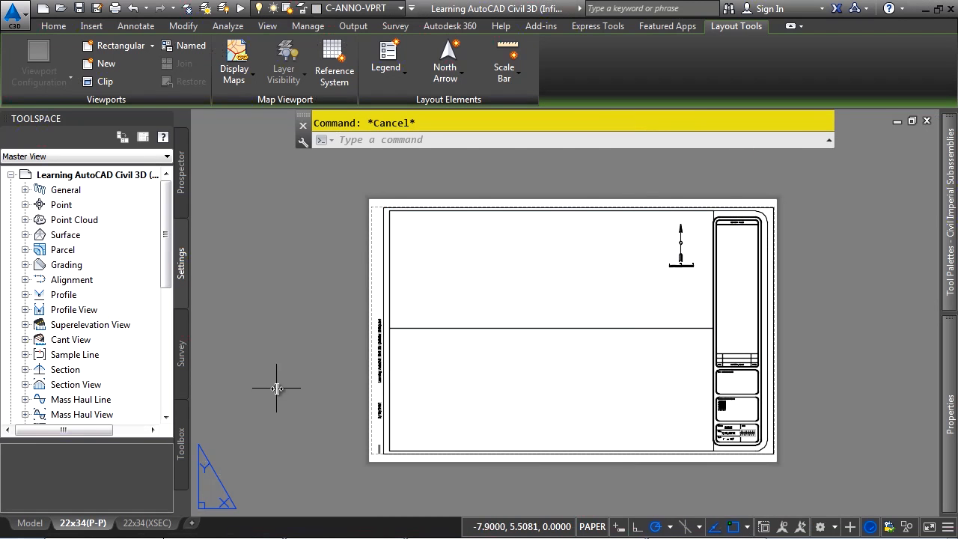
Examine the title block's project, date, scale and sheet fields, and close the template to return to Creating Plan Sheets.dwg
scroll(754, 404, up, 5)
scroll(597, 327, up, 2)
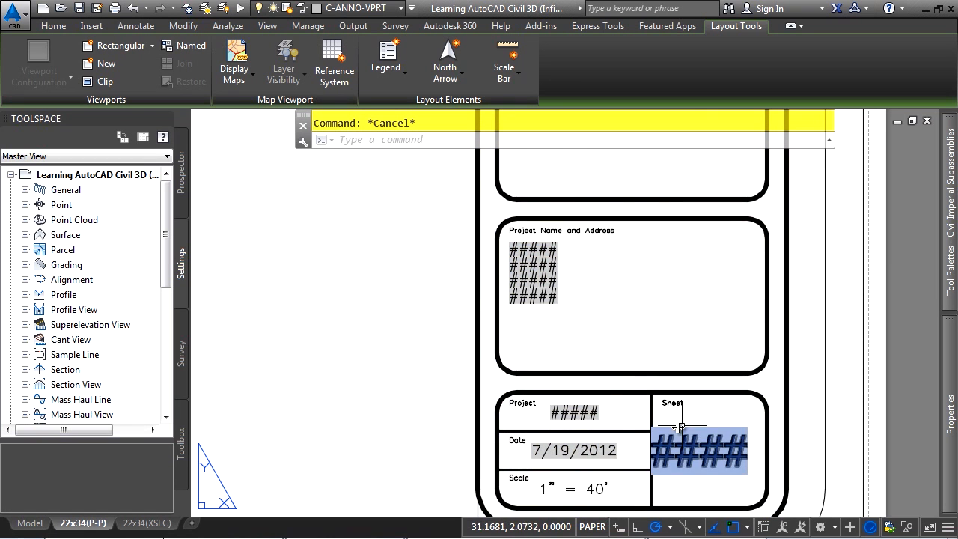
scroll(419, 412, down, 2)
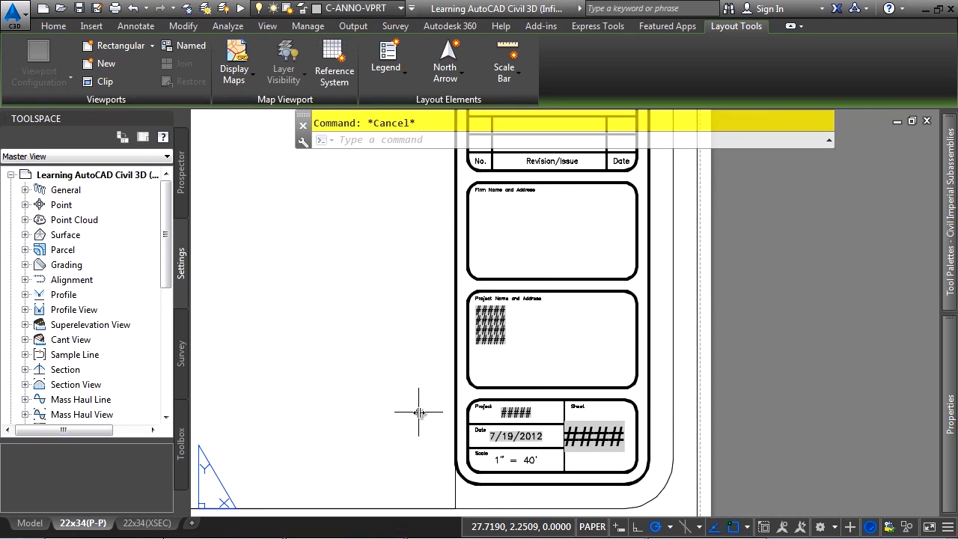
middle_click(585, 436)
middle_click(585, 435)
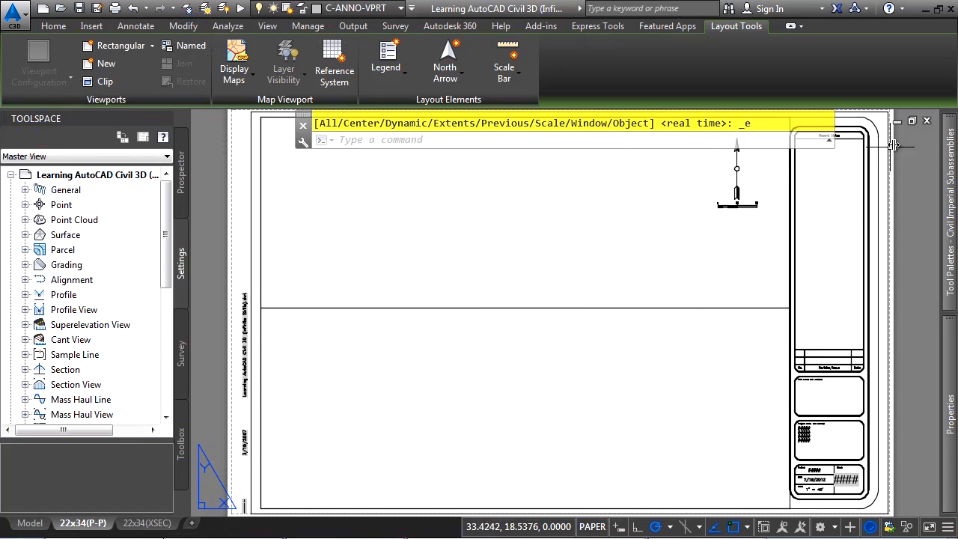
click(927, 121)
click(532, 313)
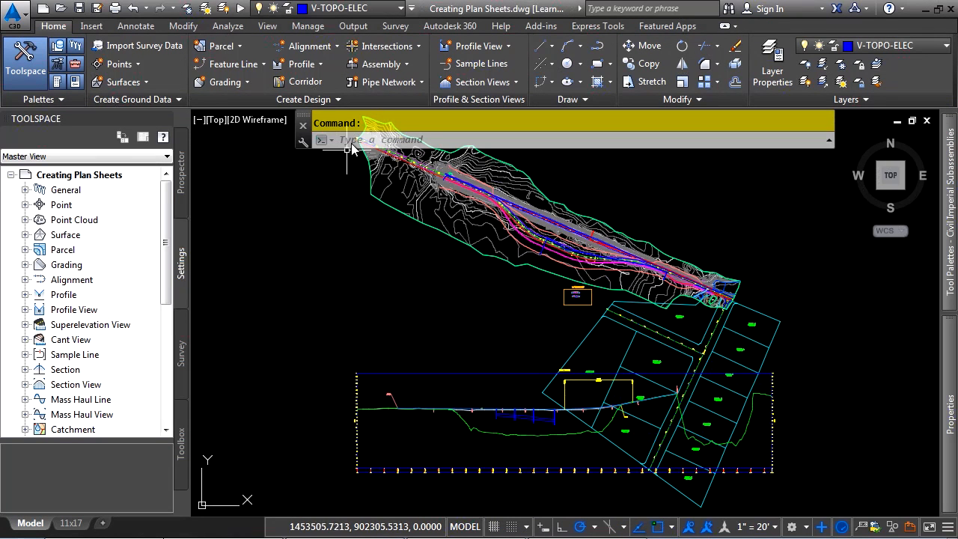
Start creating view frames for alignment Bypass 1 with a user-specified station range starting at 300 and an end station picked just past 27+00
click(363, 28)
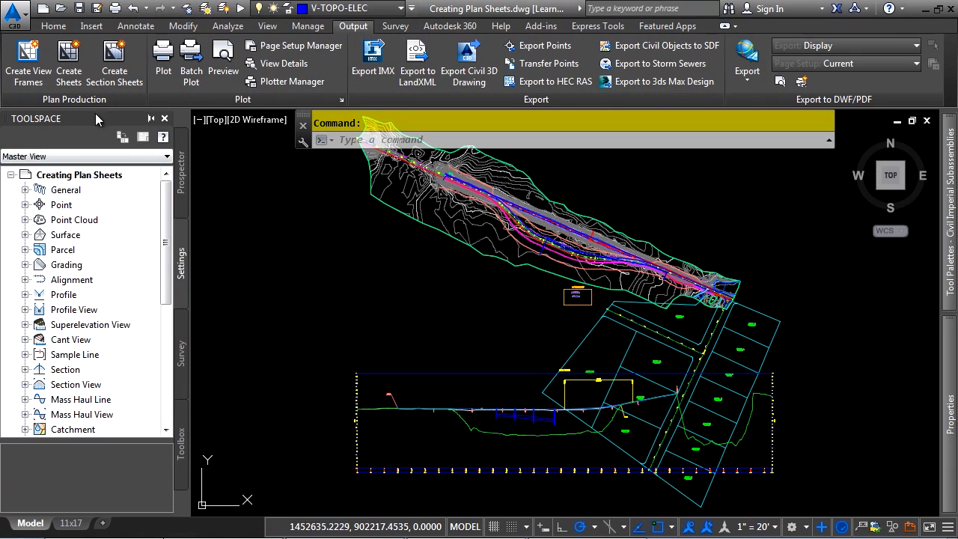
click(21, 80)
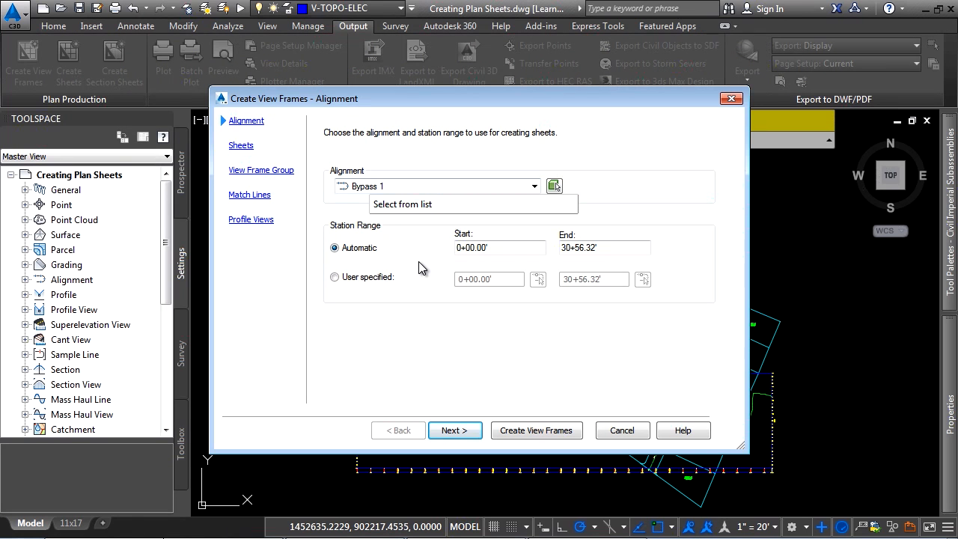
click(374, 280)
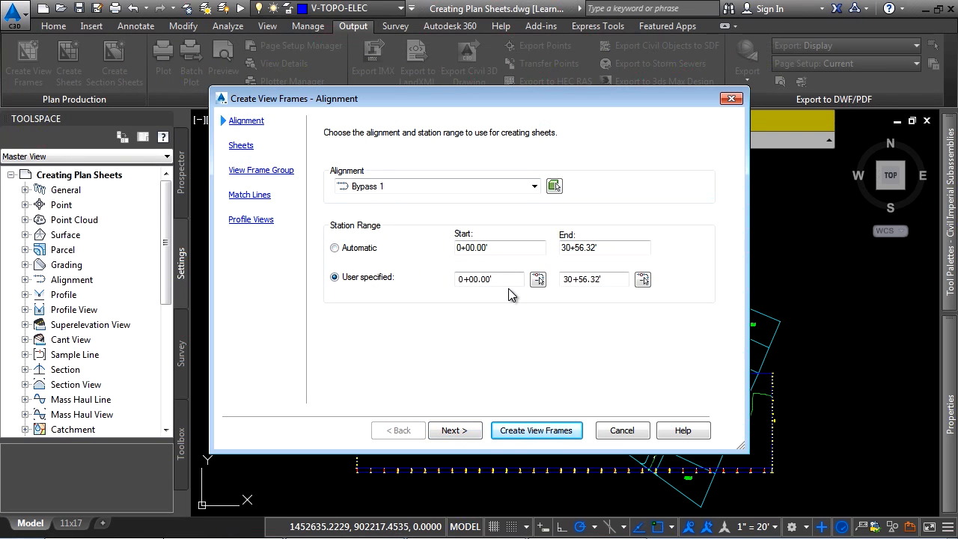
double_click(483, 279)
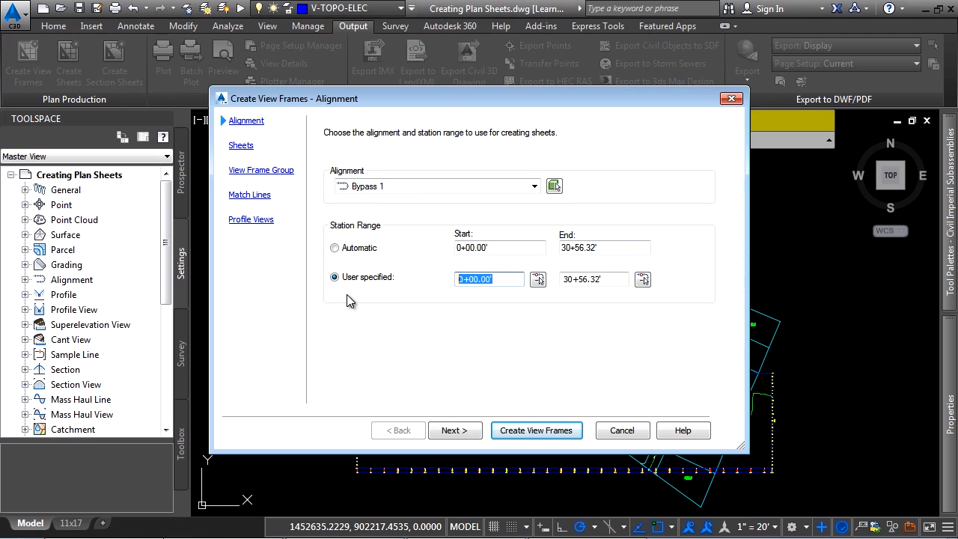
text(300)
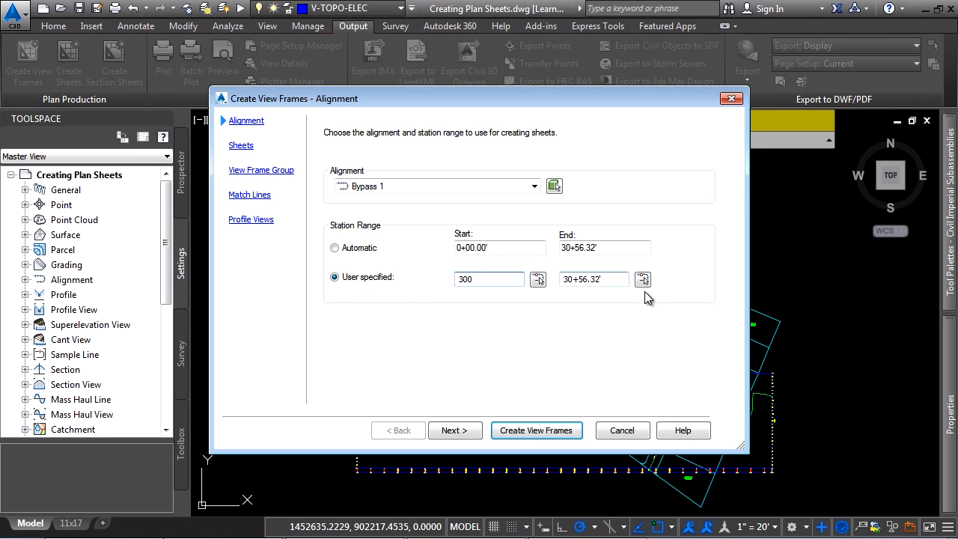
click(642, 279)
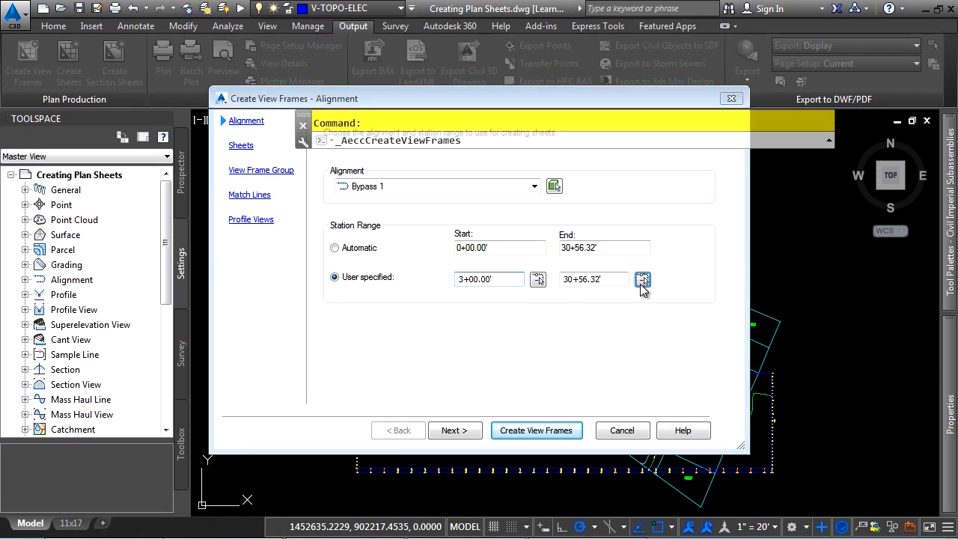
scroll(481, 217, up, 5)
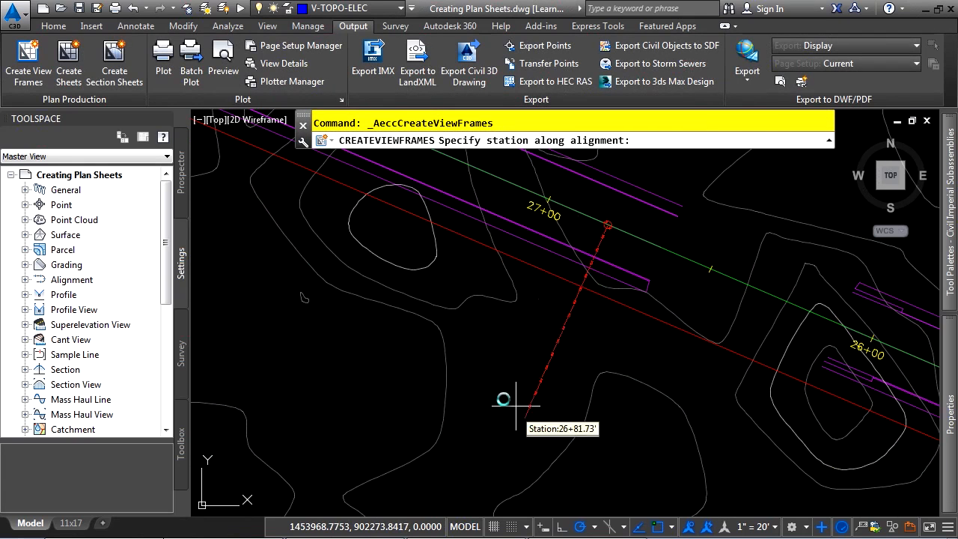
click(274, 377)
Use the 22x34(P-P) layout from Learning AutoCAD Civil 3D (Infinite Skills).dwt as the Plan and Profile sheet template, keeping the 30.00' first-frame offset
click(452, 430)
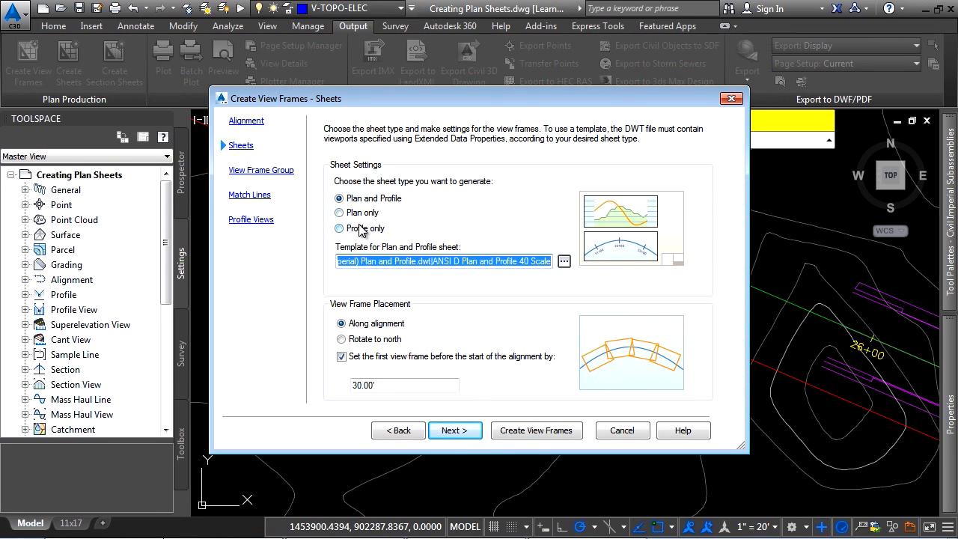
click(563, 263)
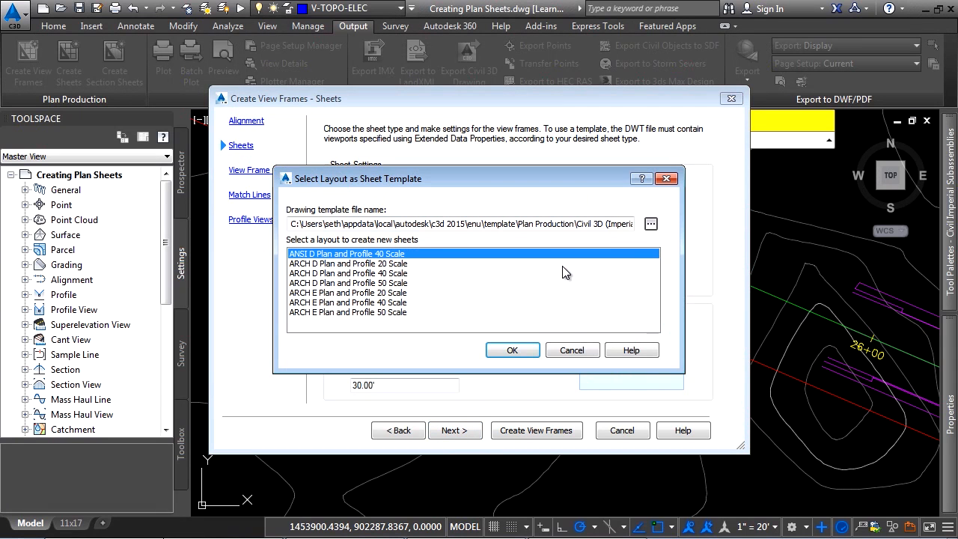
click(652, 225)
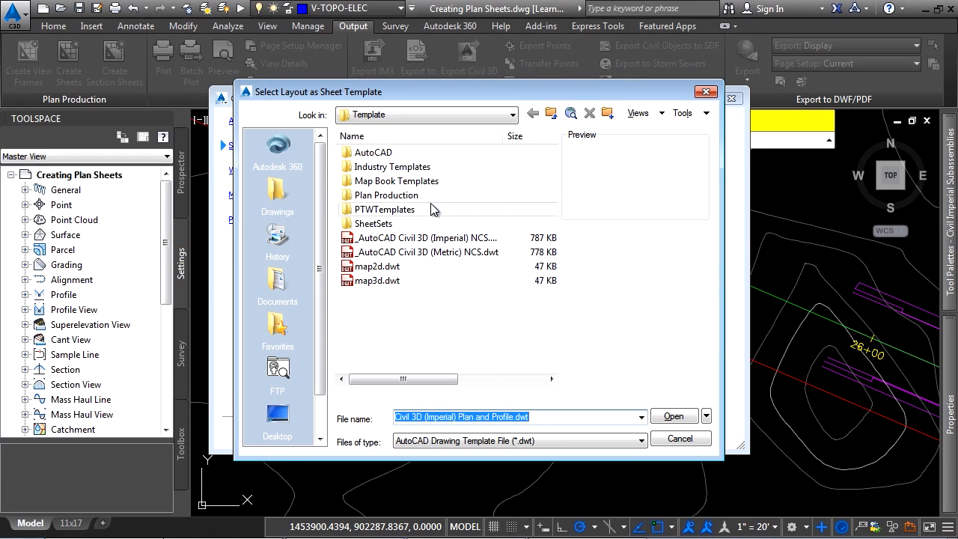
click(280, 192)
click(423, 170)
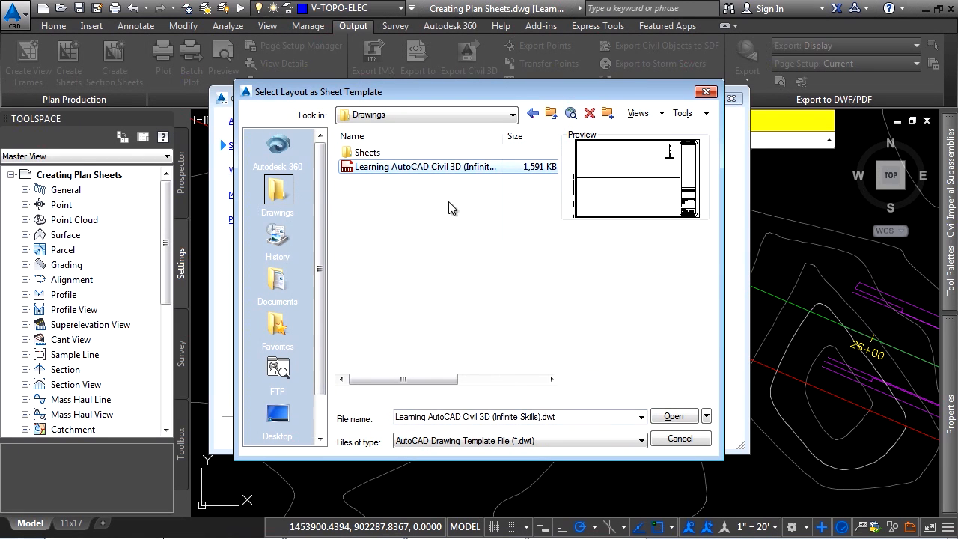
click(668, 418)
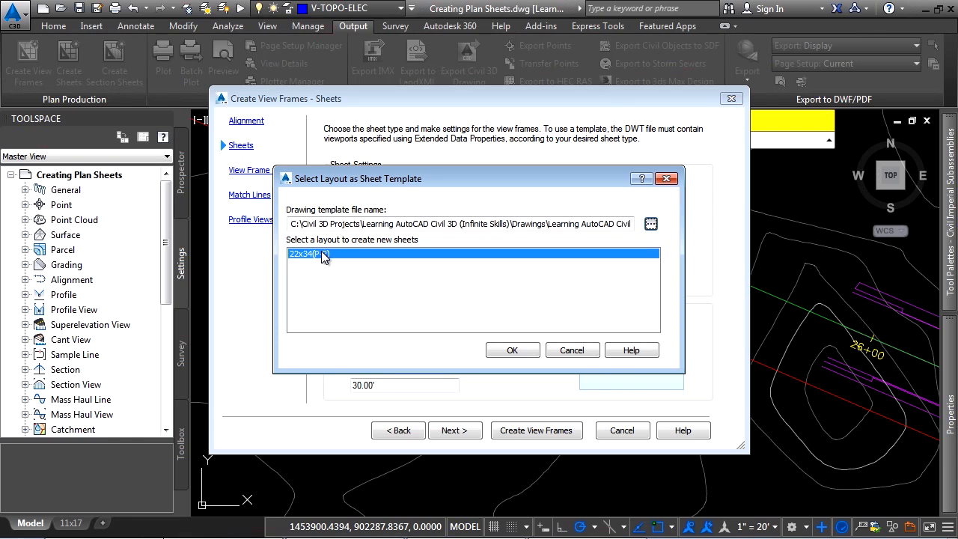
click(511, 351)
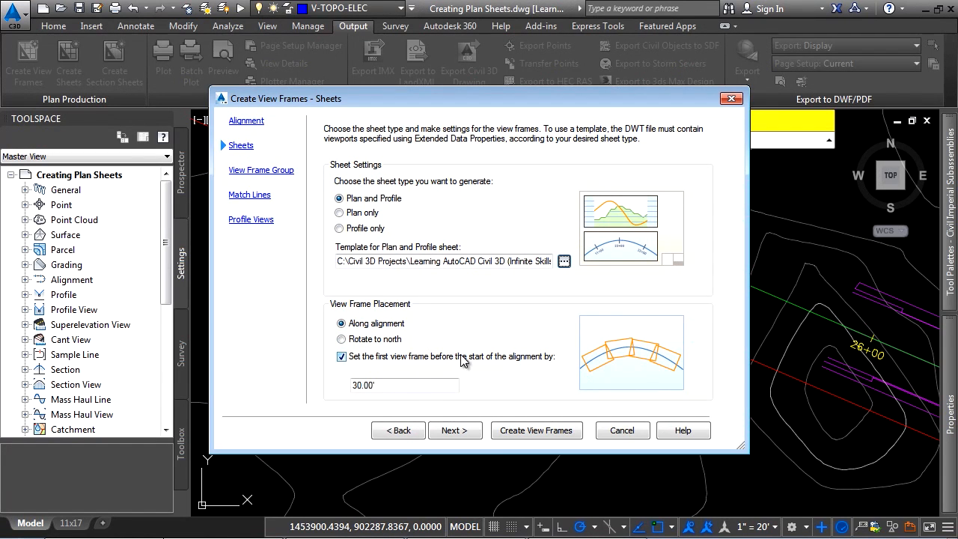
double_click(409, 385)
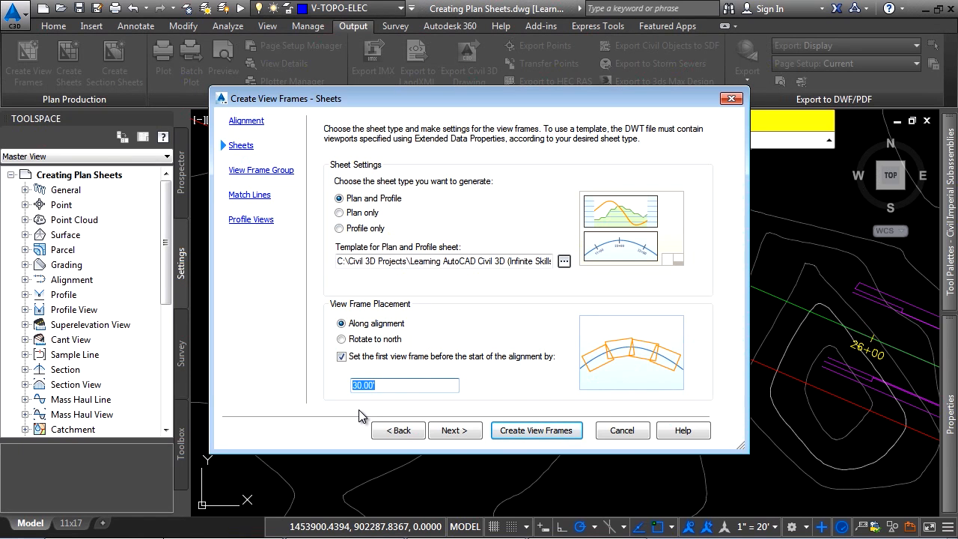
click(466, 431)
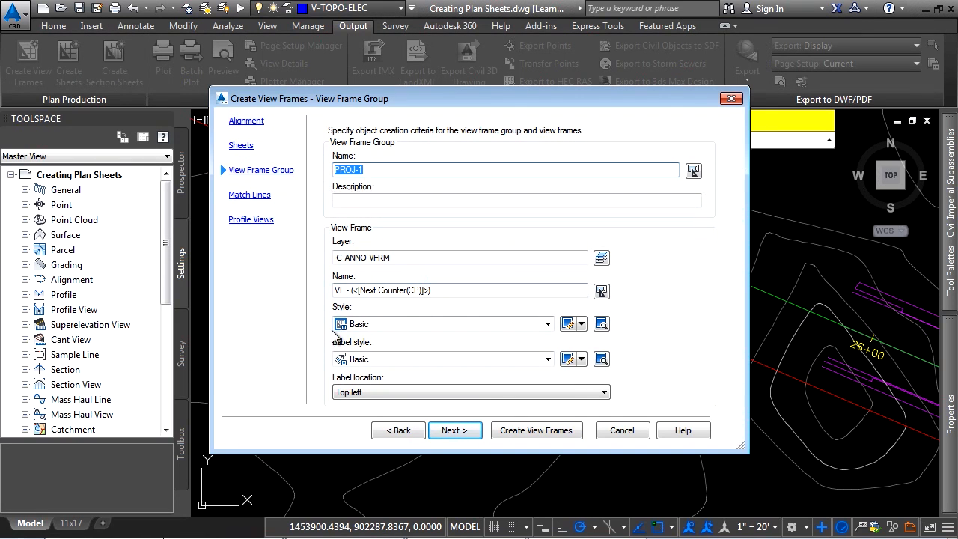
Keep the view frame naming template and the Top left label location, and accept the view frame group settings
click(464, 290)
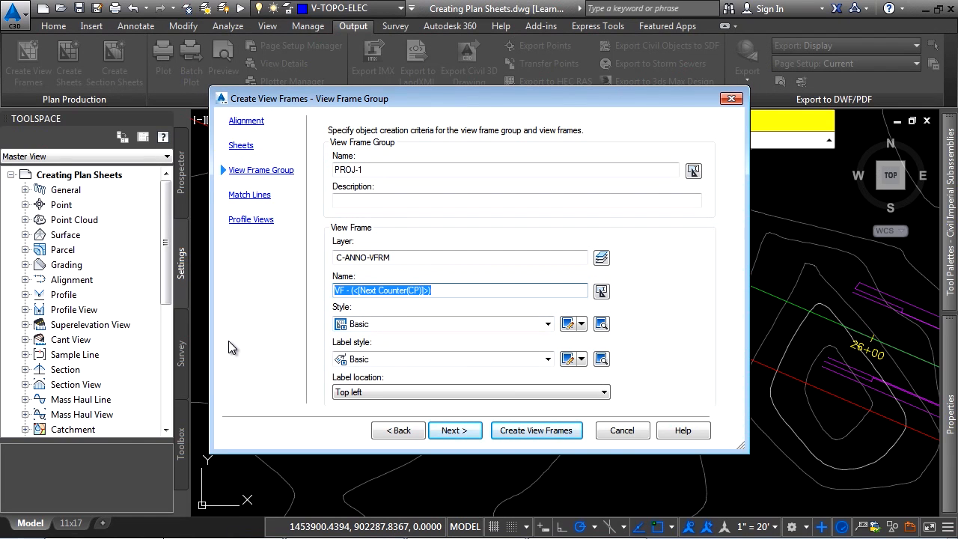
click(371, 392)
click(364, 405)
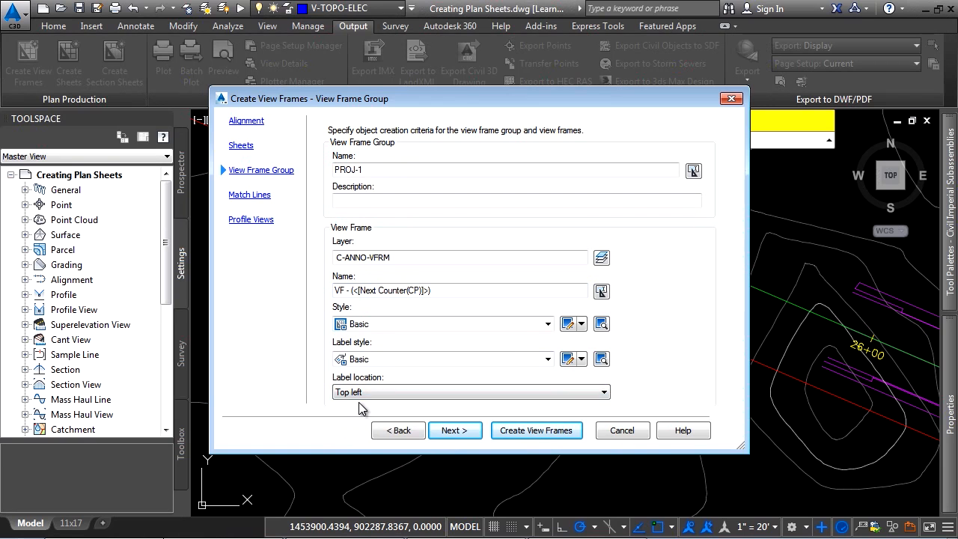
click(455, 431)
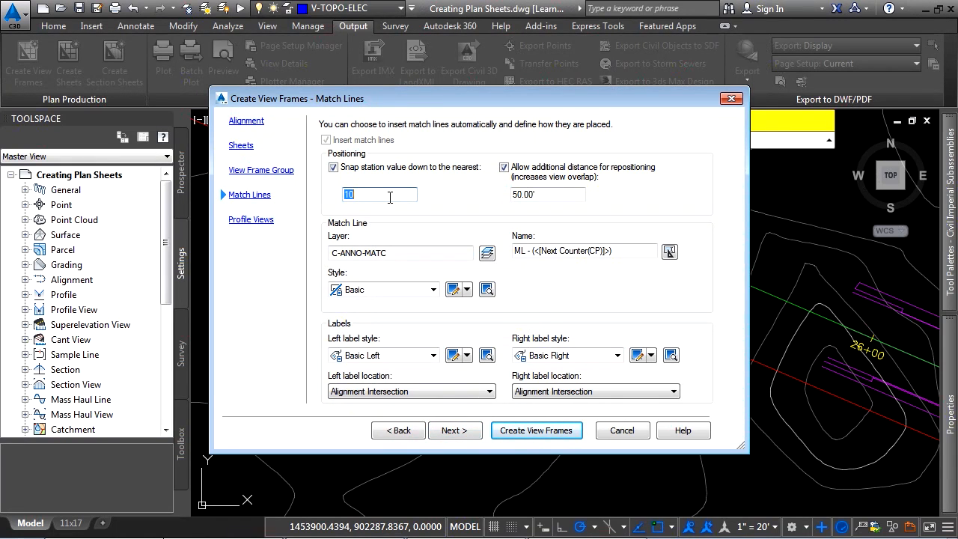
Review the match line snapping, repositioning distance, line style, label styles and label locations, and accept the match line settings without changes
drag(390, 197, 328, 202)
click(558, 197)
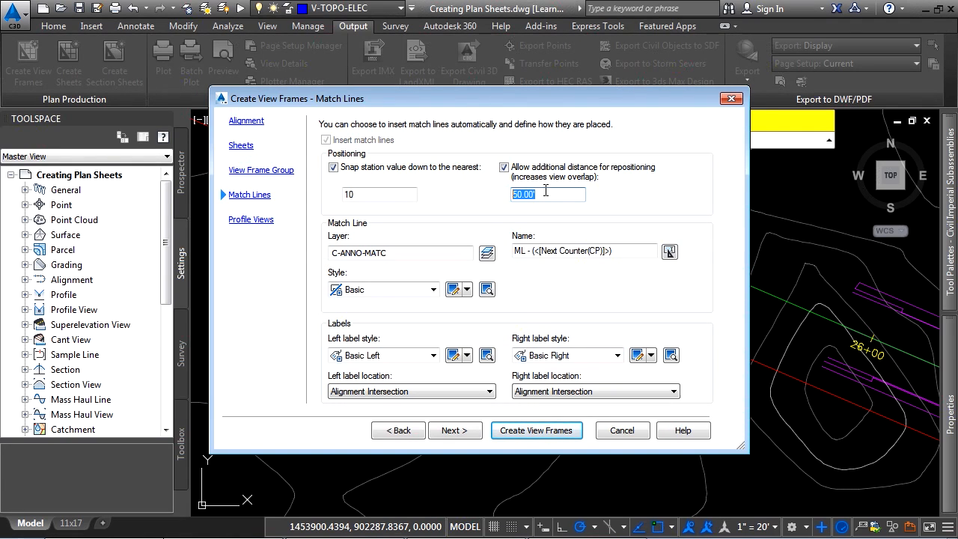
click(385, 289)
click(378, 288)
click(361, 357)
click(365, 358)
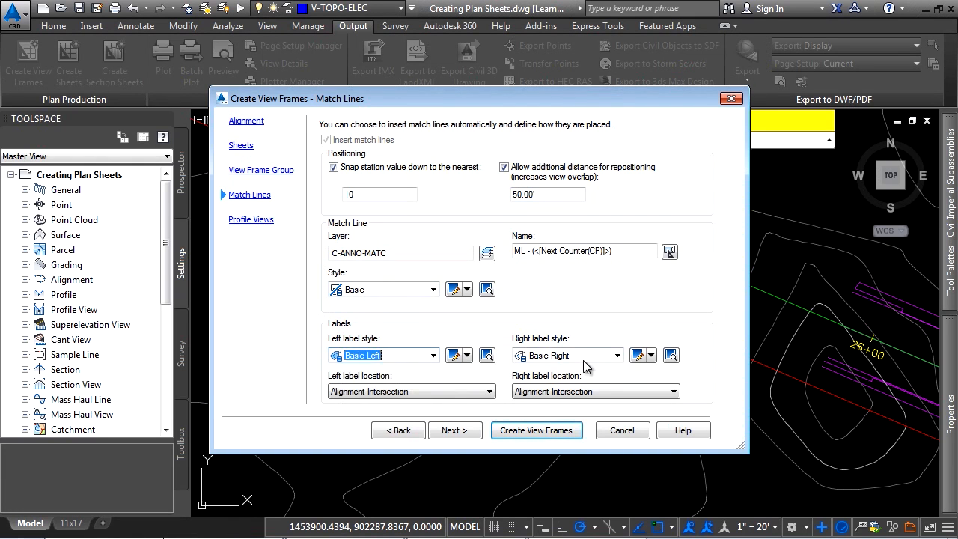
click(586, 359)
click(563, 381)
click(401, 392)
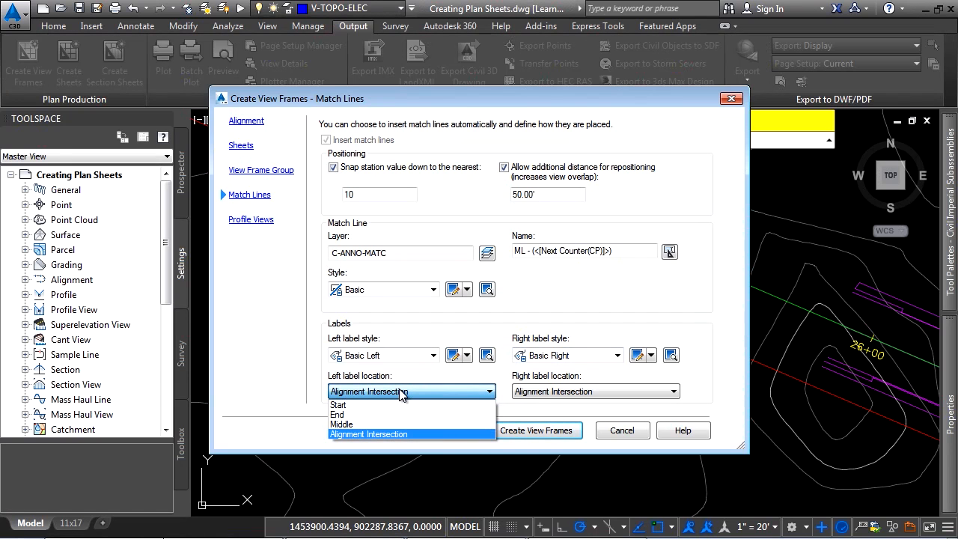
click(400, 392)
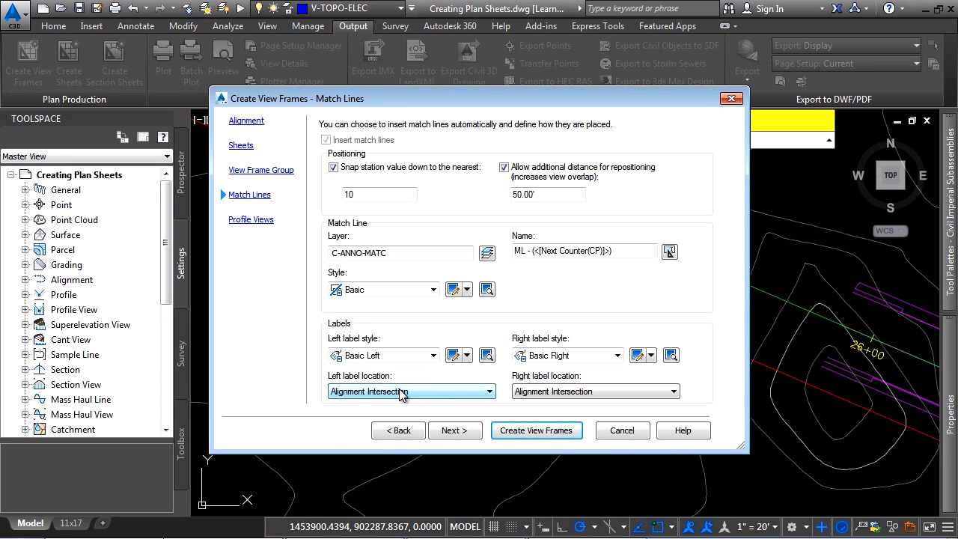
click(453, 430)
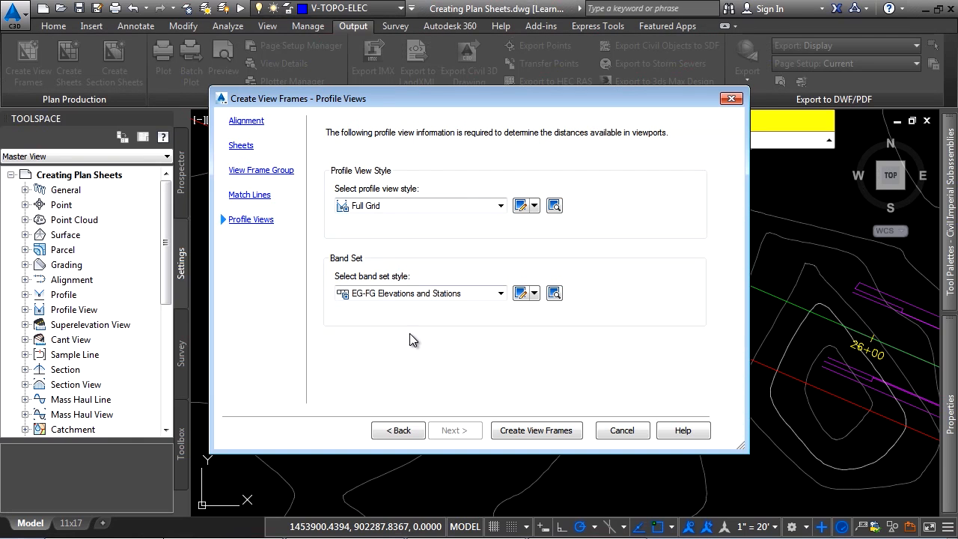
Keep EG-FG Elevations and Stations as the profile view band set and create the view frames along the alignment
click(418, 295)
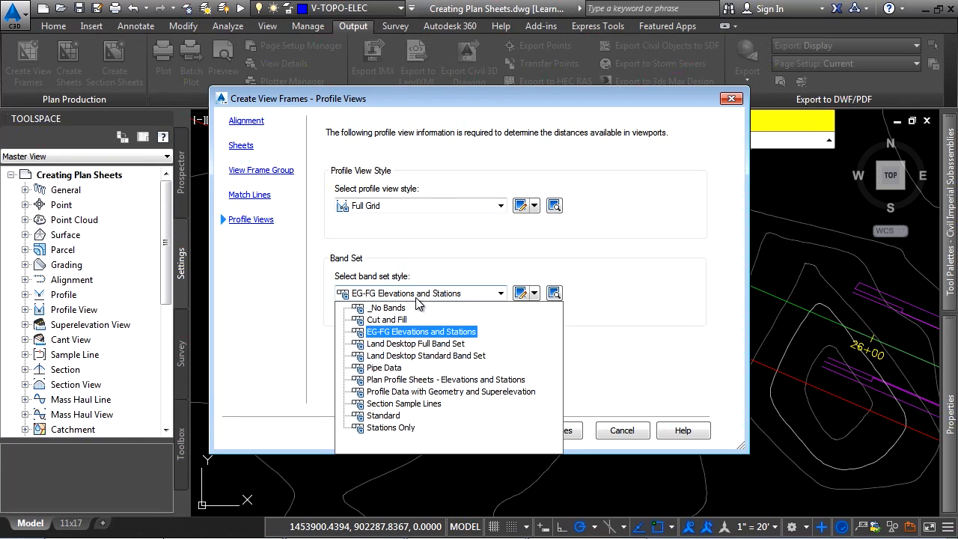
click(416, 296)
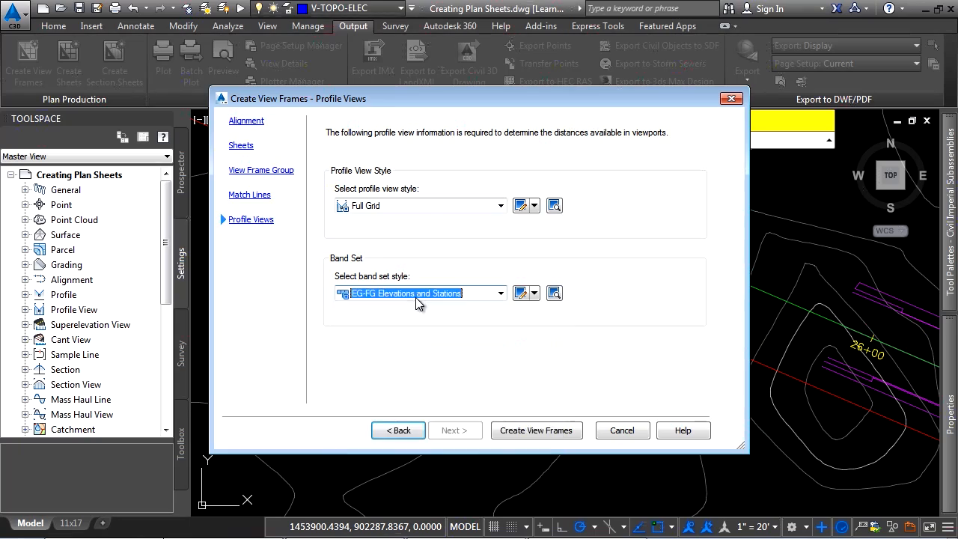
click(533, 432)
scroll(450, 286, down, 10)
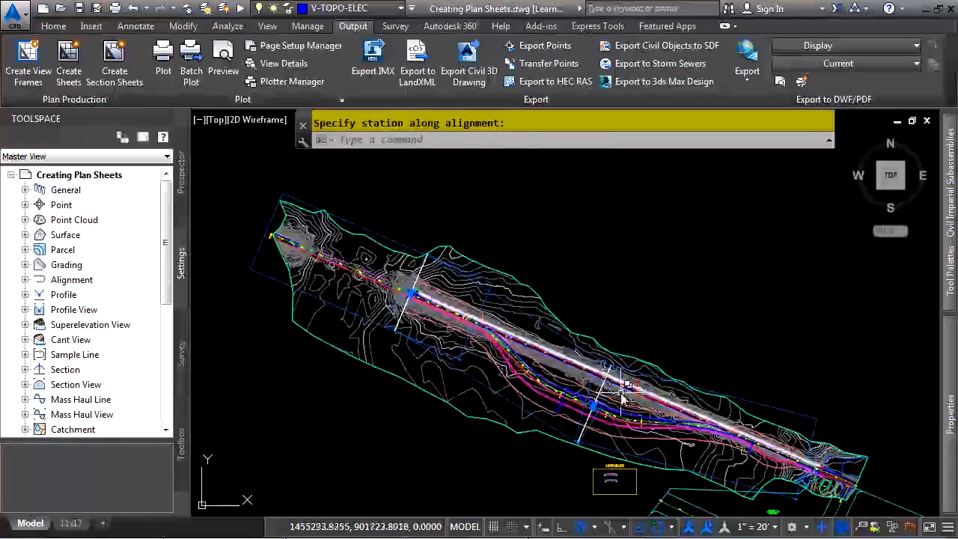
Examine the view frames along the alignment and the labels on both match lines
scroll(479, 299, up, 2)
scroll(365, 264, down, 2)
middle_drag(324, 250, 546, 355)
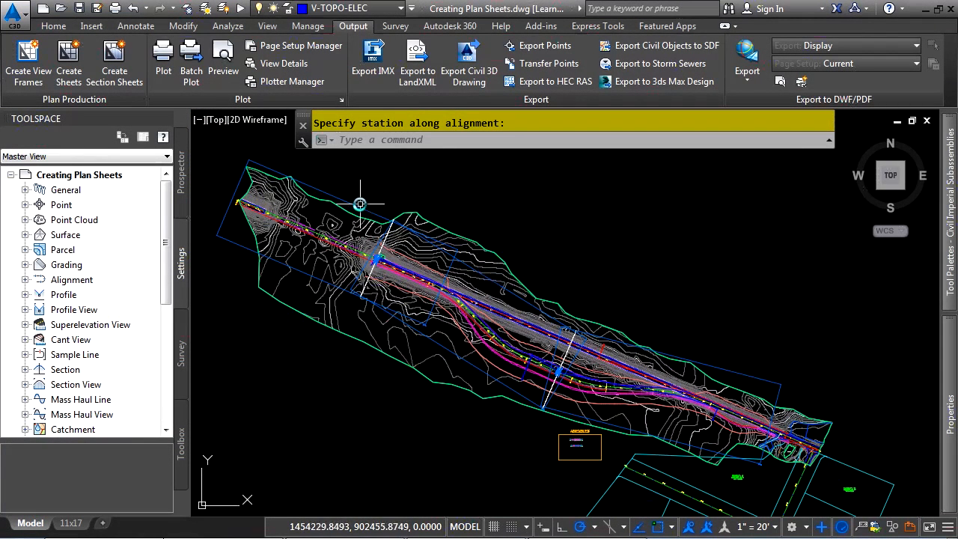
scroll(666, 415, up, 2)
scroll(561, 277, up, 2)
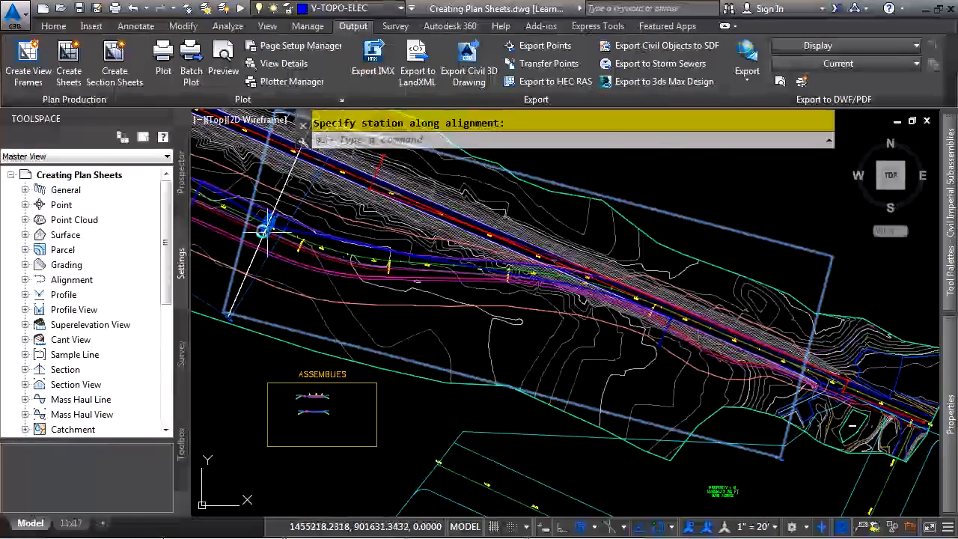
scroll(250, 215, up, 2)
scroll(253, 217, up, 7)
scroll(374, 270, down, 2)
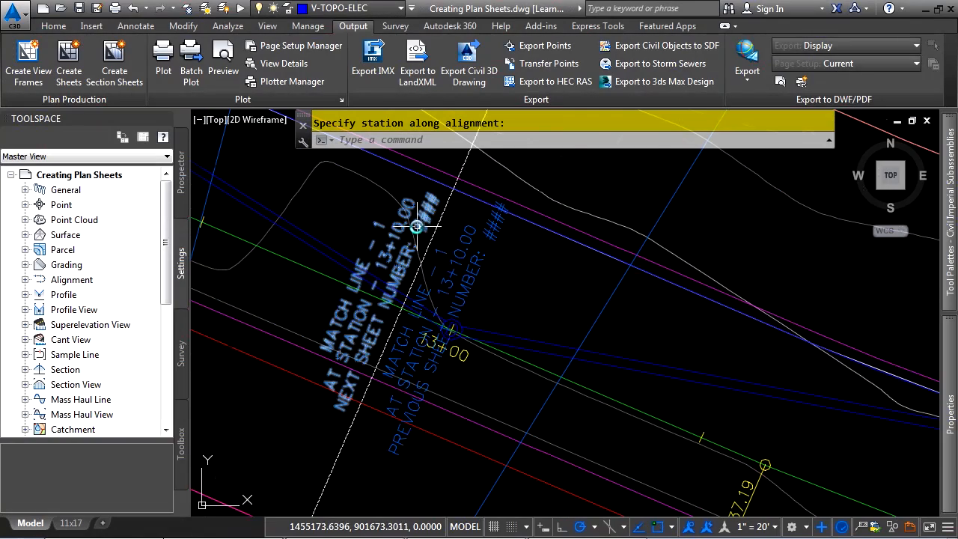
scroll(417, 226, down, 4)
scroll(406, 246, down, 2)
middle_drag(296, 226, 726, 449)
middle_drag(314, 258, 637, 422)
middle_drag(447, 232, 552, 374)
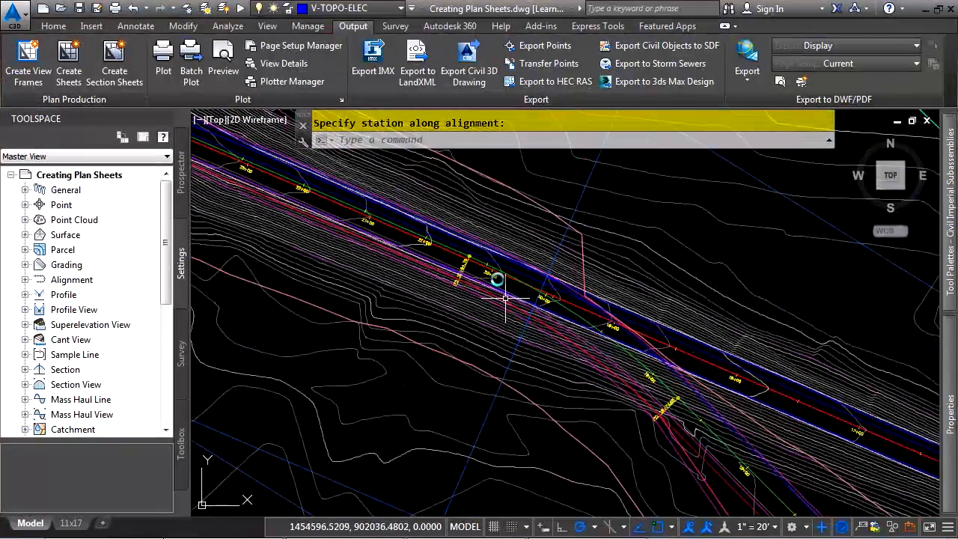
scroll(430, 262, down, 5)
scroll(405, 258, up, 10)
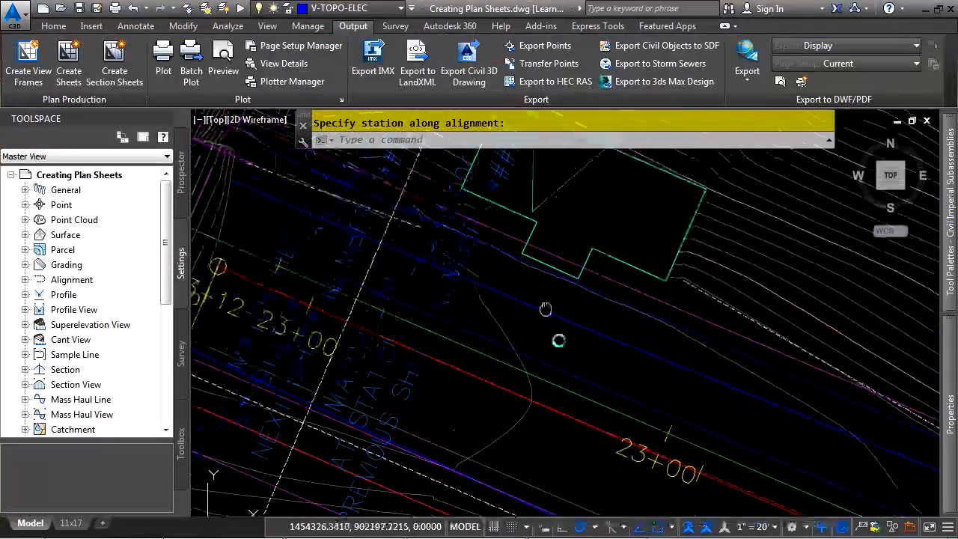
scroll(512, 240, down, 4)
scroll(594, 379, down, 2)
scroll(593, 378, down, 6)
Try rotating the middle view frame about its centre, and cancel the rotation
click(543, 293)
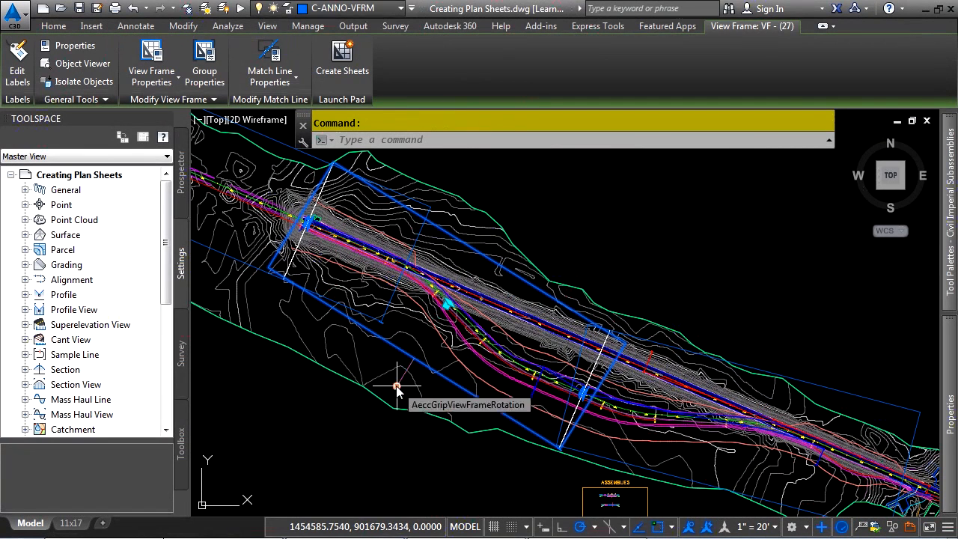
click(396, 387)
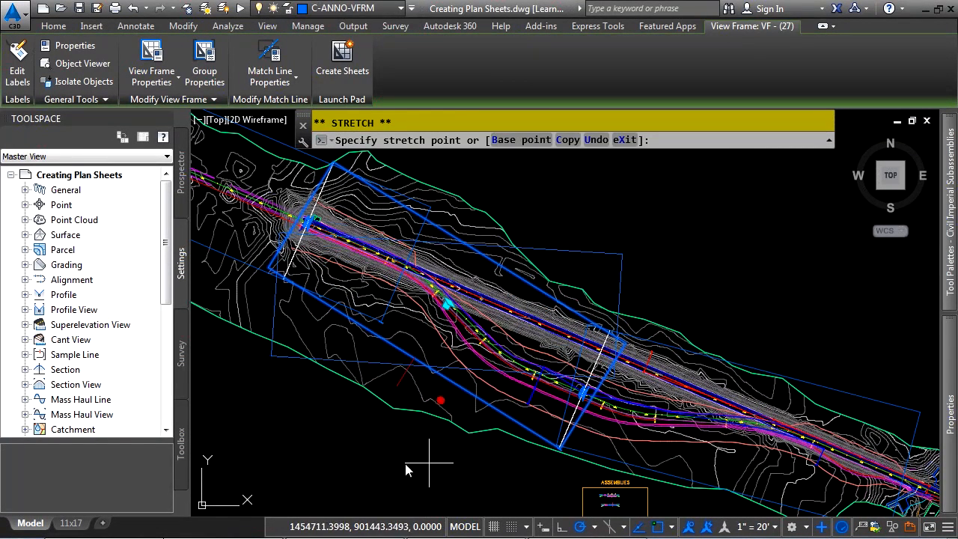
key(Escape)
Try sliding the middle view frame along the alignment, and cancel the move
scroll(449, 344, up, 5)
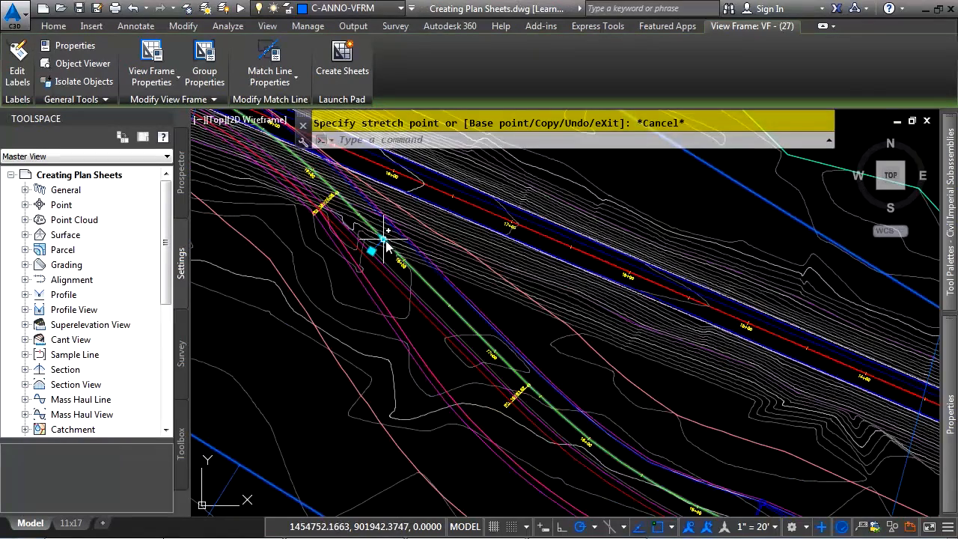
click(383, 240)
scroll(723, 431, down, 8)
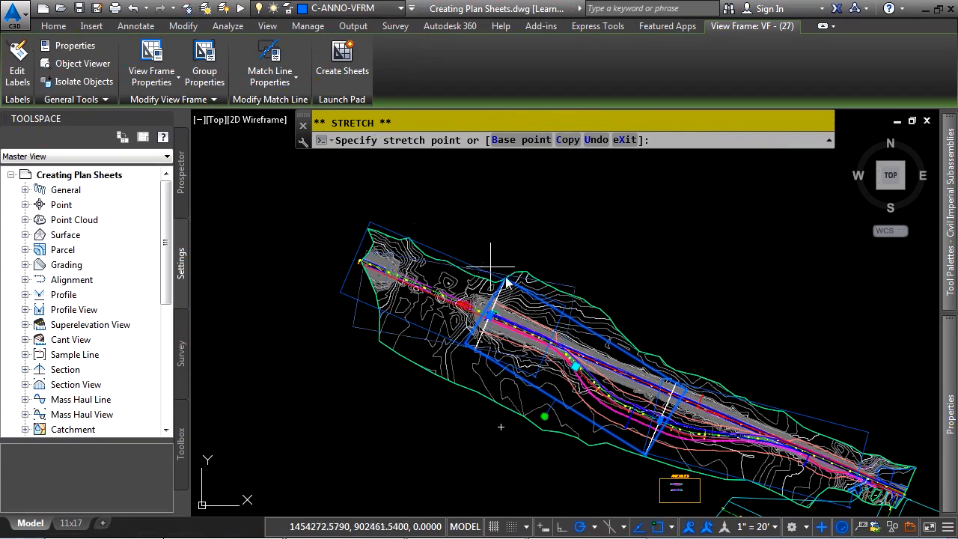
key(Escape)
Try moving the middle view frame freely off the alignment, cancel the move and clear the selection
scroll(655, 367, up, 5)
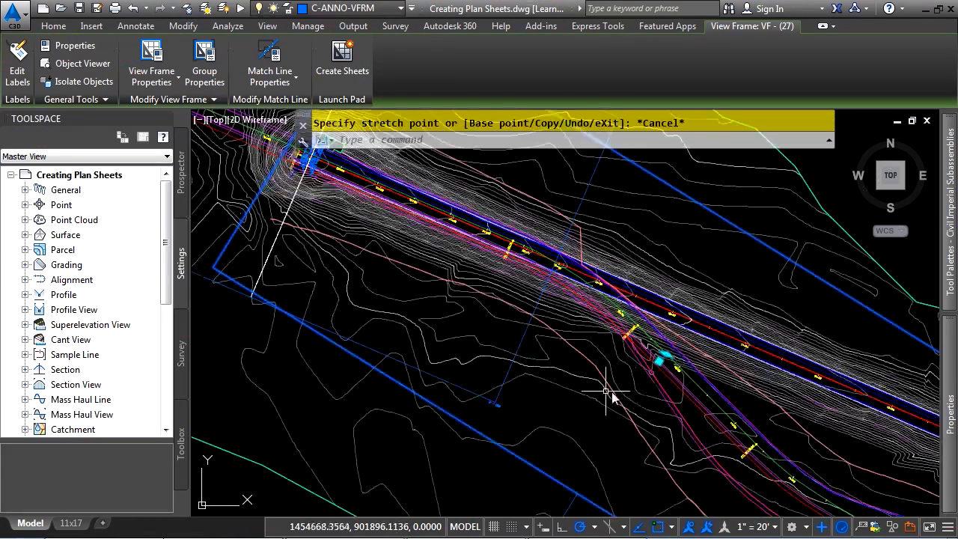
click(660, 358)
scroll(563, 365, down, 4)
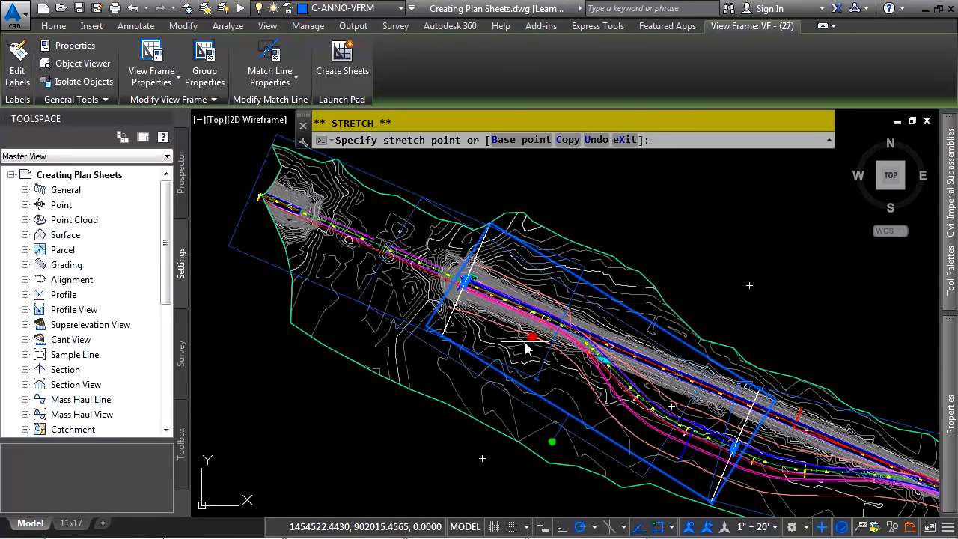
key(Escape)
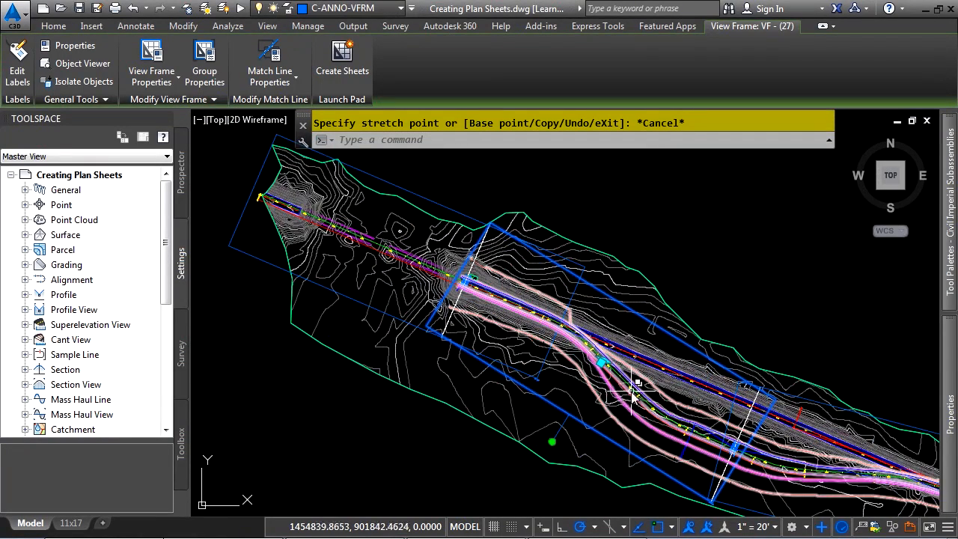
scroll(632, 397, down, 2)
scroll(552, 323, down, 2)
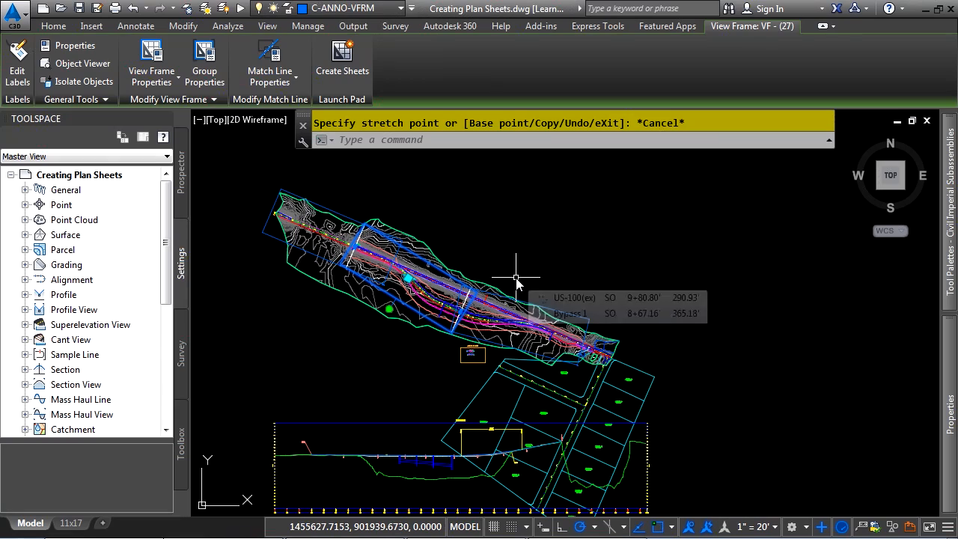
key(Escape)
Move match line 2 along the alignment to about station 23+22
scroll(494, 315, up, 6)
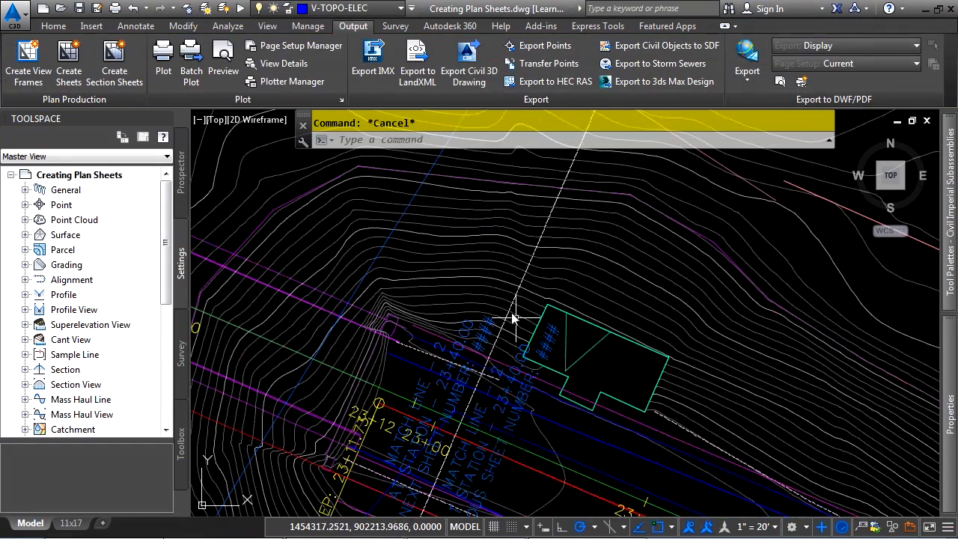
click(513, 317)
click(589, 344)
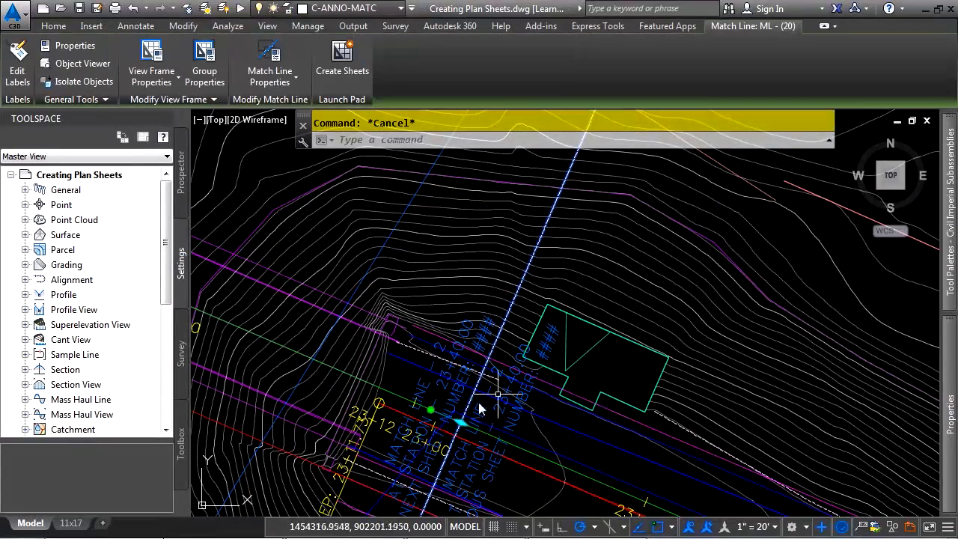
click(449, 419)
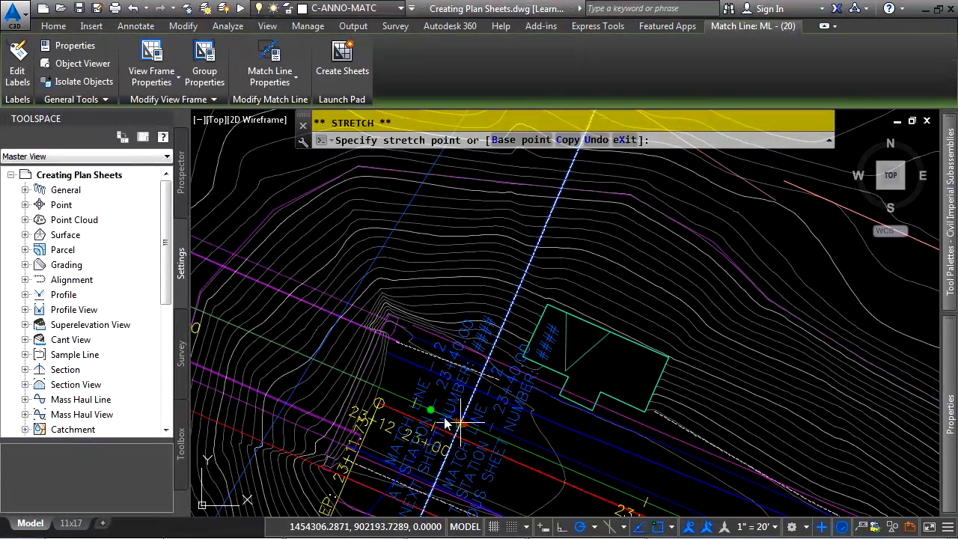
click(561, 410)
scroll(622, 442, up, 5)
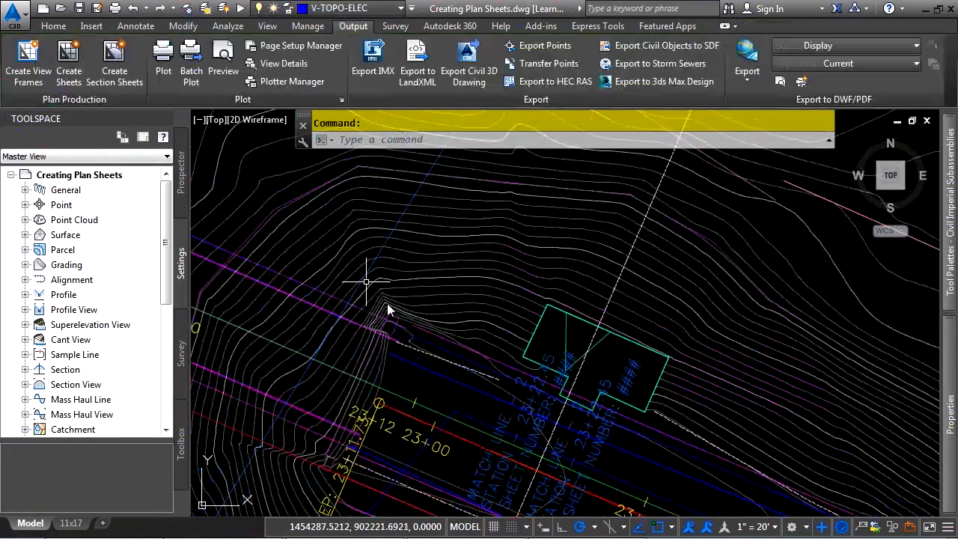
Start creating sheets for the PROJ-1 view frame group, including all view frames and placing all layouts in one new drawing
middle_click(541, 328)
middle_click(541, 327)
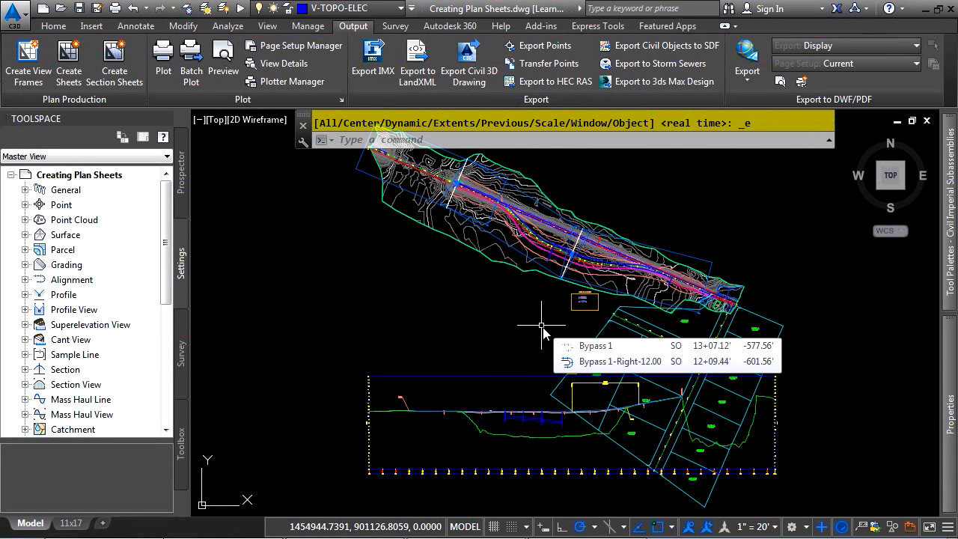
click(67, 67)
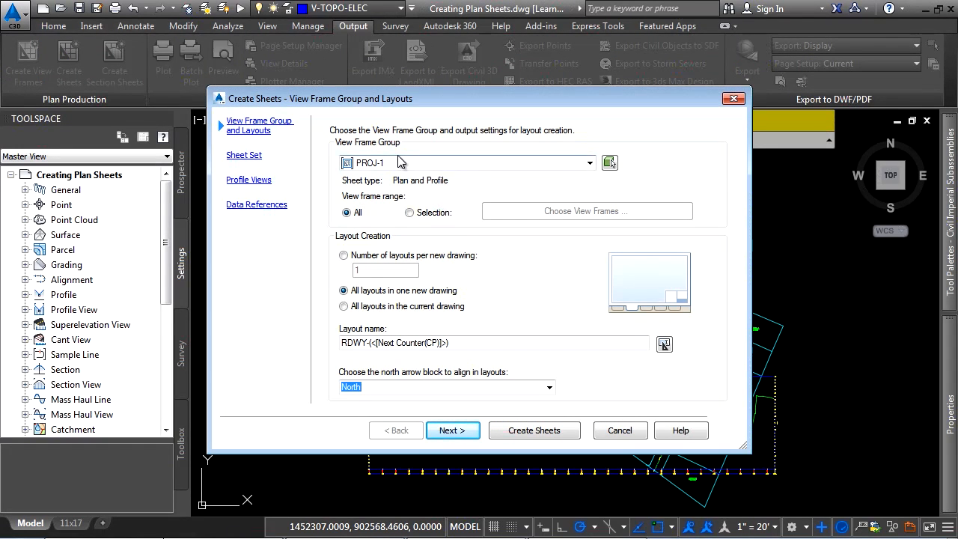
click(503, 164)
click(512, 161)
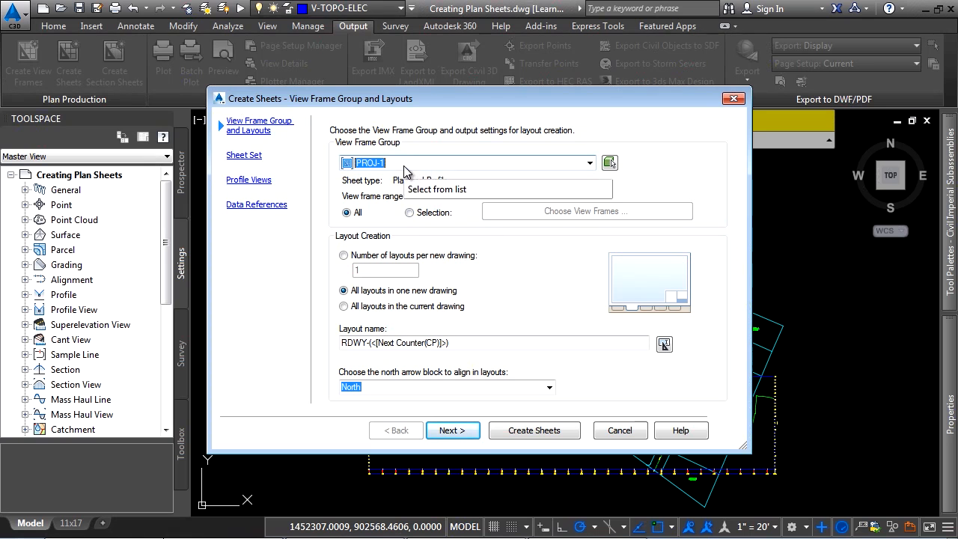
click(410, 213)
click(348, 213)
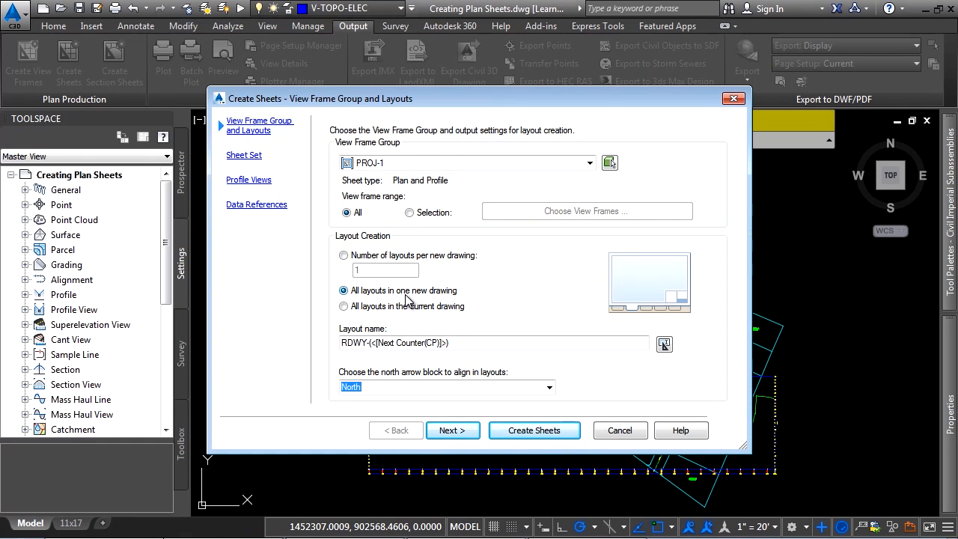
Keep the layout name template RDWY-(<[Next Counter(CP)]>) and set its starting number to 1 with an increment of 1
click(452, 343)
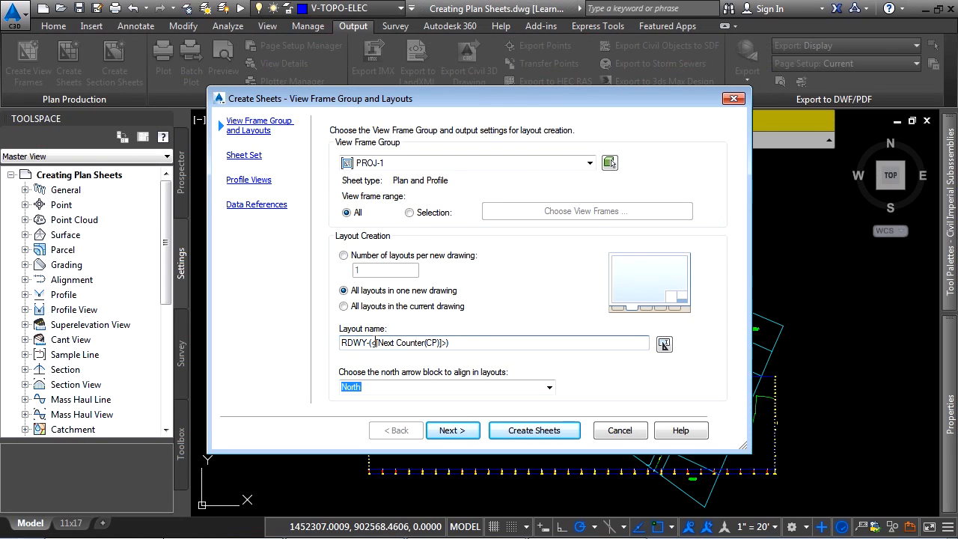
drag(377, 342, 429, 348)
click(664, 344)
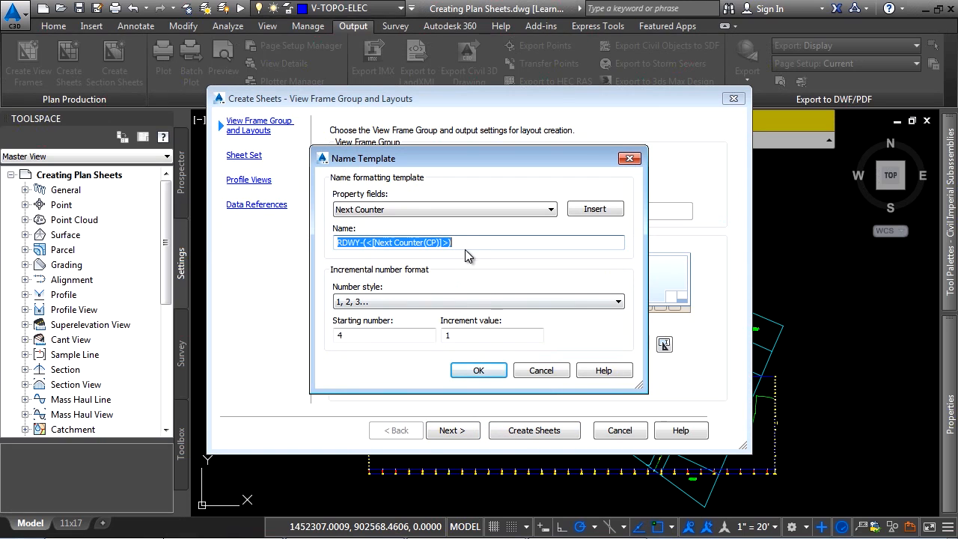
click(487, 243)
click(349, 336)
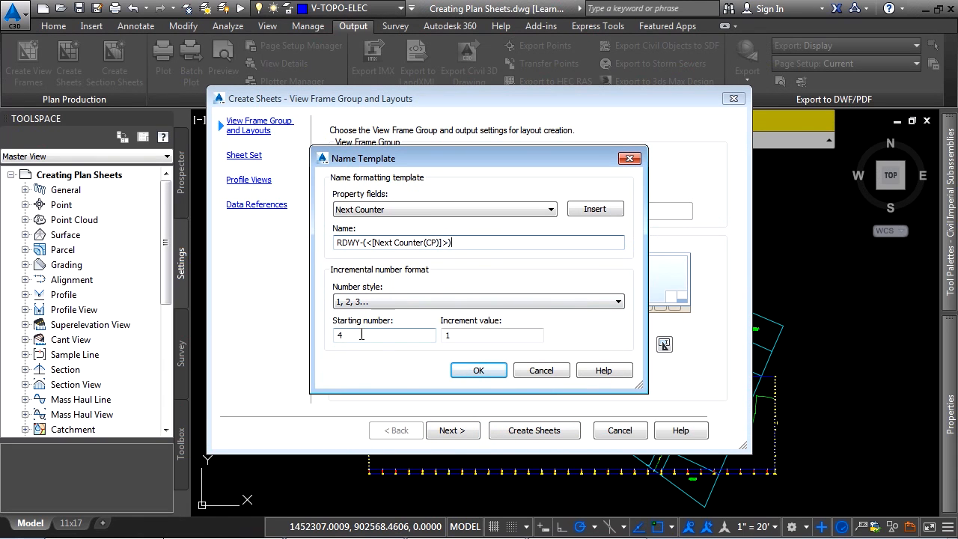
double_click(349, 335)
text(1)
key(Tab)
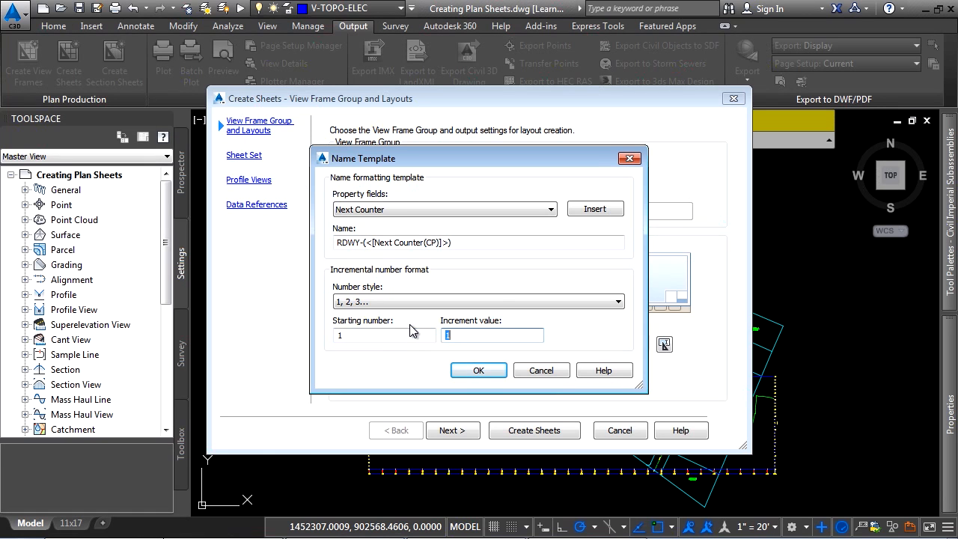
click(390, 333)
click(478, 369)
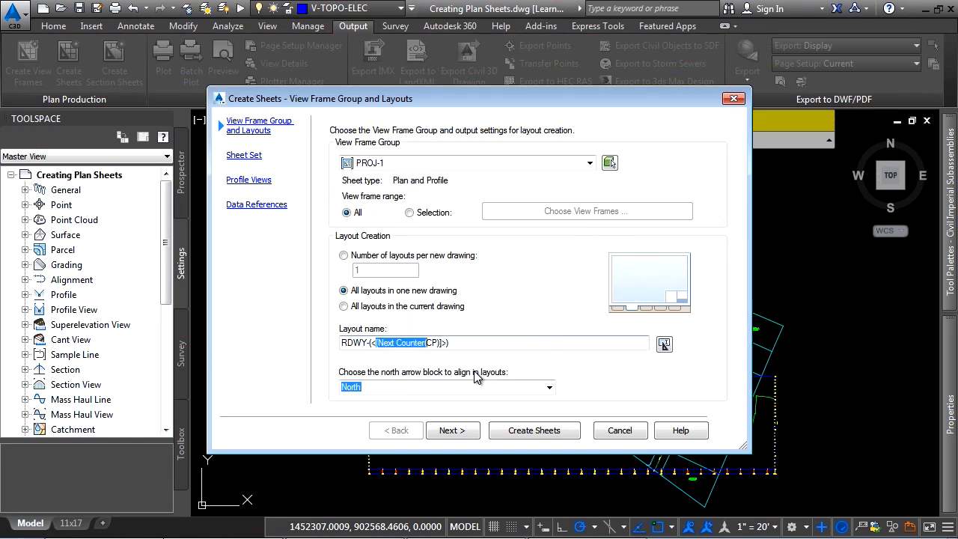
Keep North as the north arrow block and accept the view frame group and layout settings
click(549, 389)
click(548, 390)
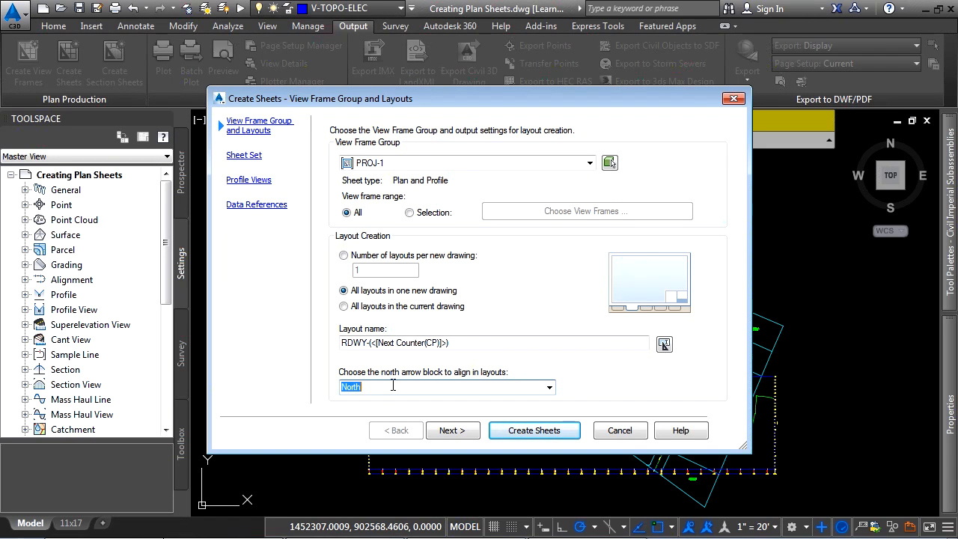
click(434, 433)
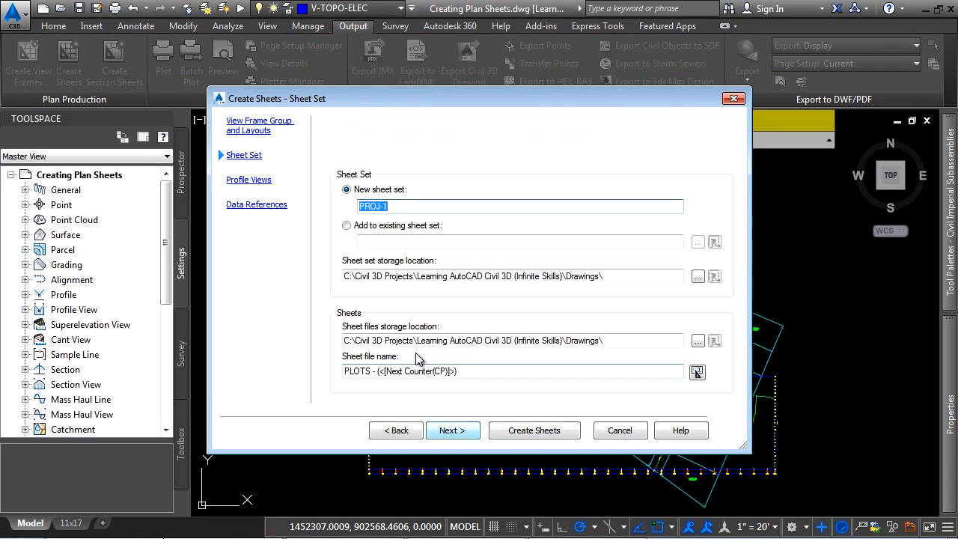
Keep PROJ-1 as the new sheet set and store the sheet set and sheet files in the project's Drawings\Sheets folder
click(408, 204)
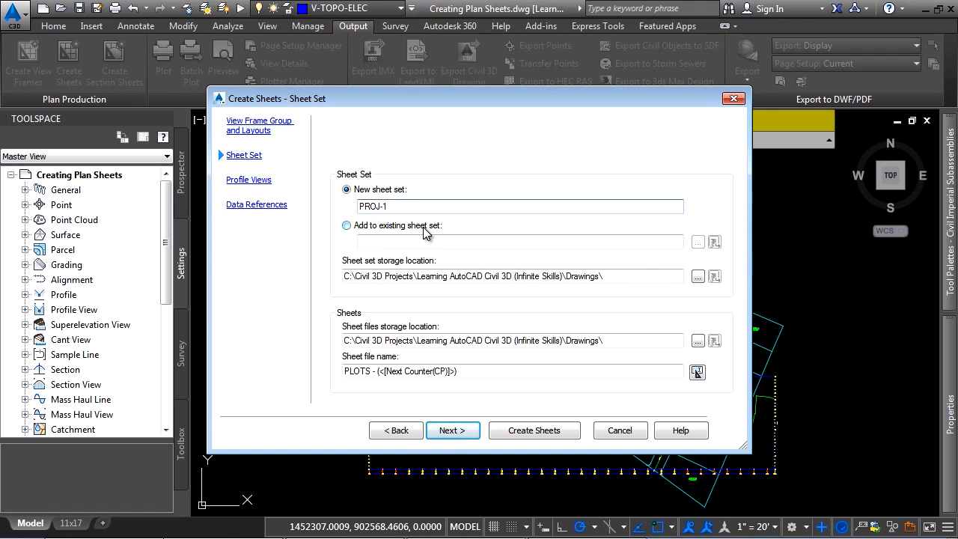
click(621, 275)
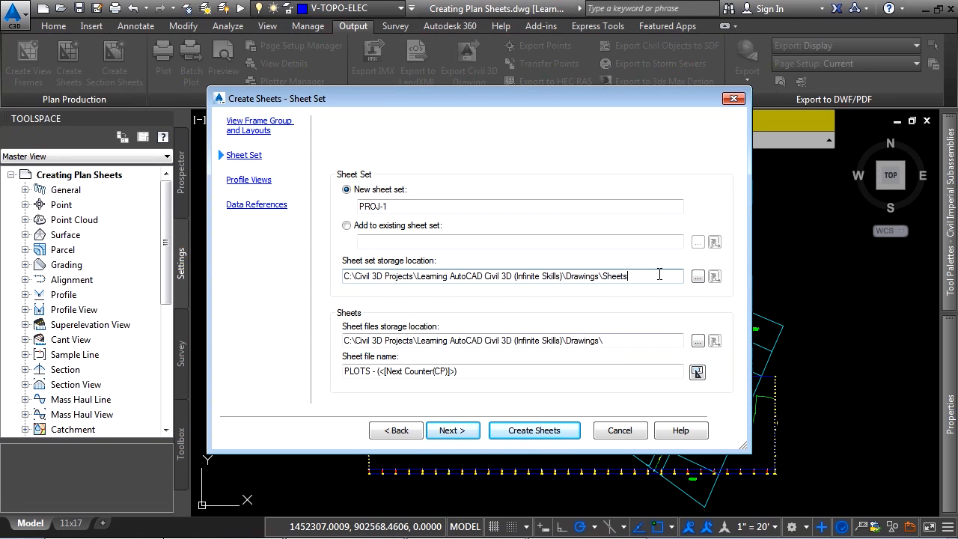
drag(633, 276, 260, 331)
click(616, 340)
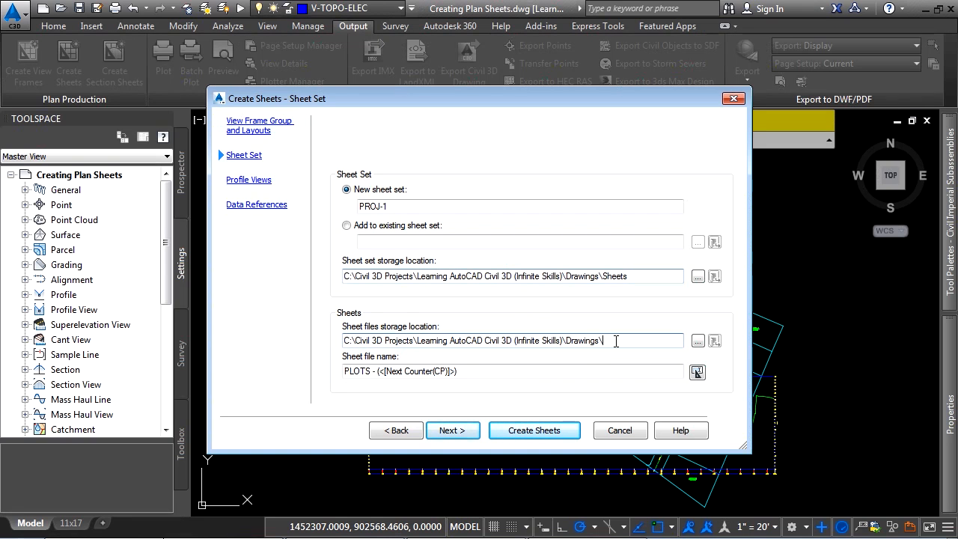
text(\Sheets)
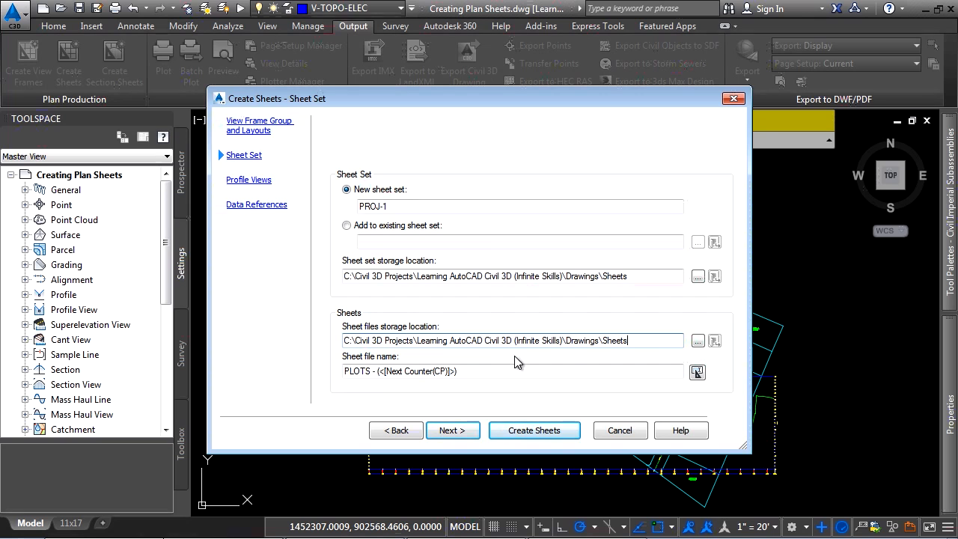
Keep the sheet file name template PLOTS - (<[Next Counter(CP)]>) and accept the sheet set settings
click(487, 371)
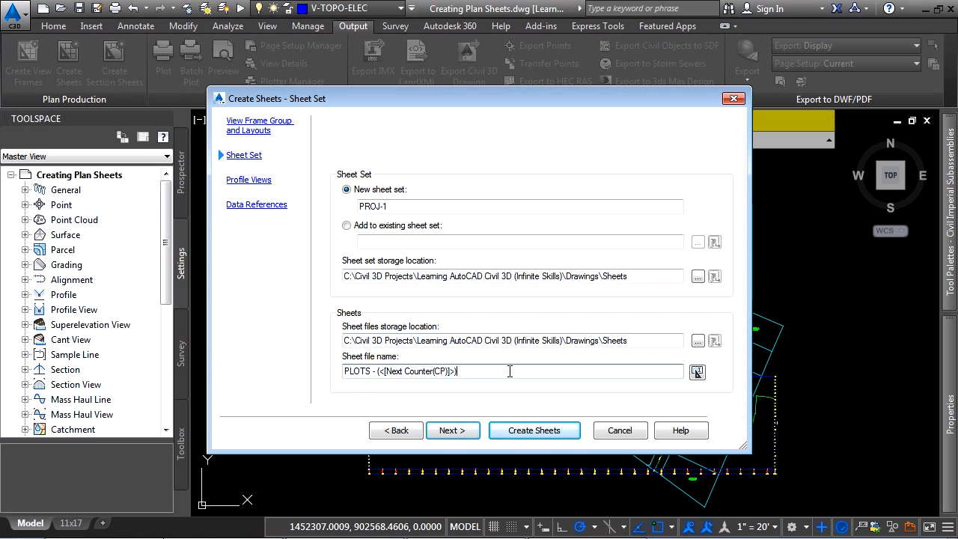
drag(496, 372, 333, 375)
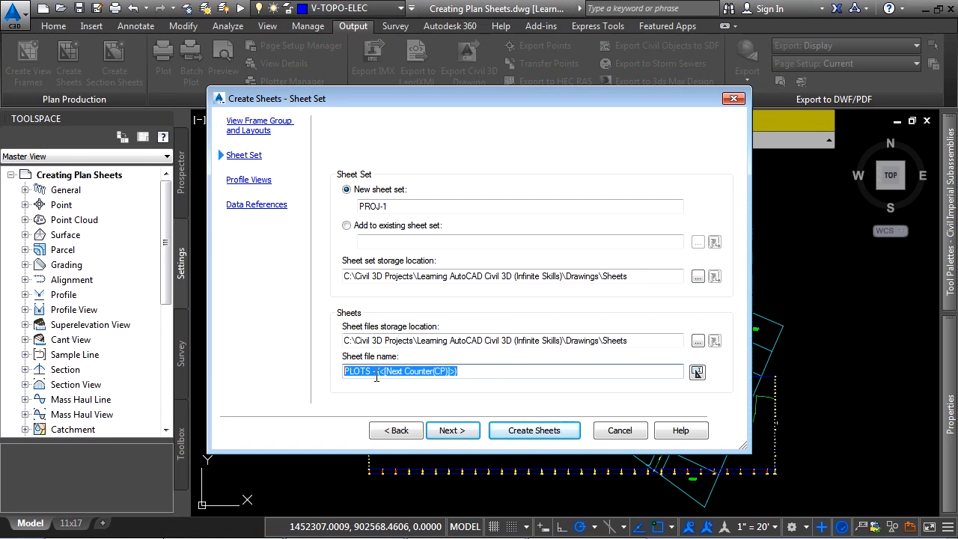
click(449, 432)
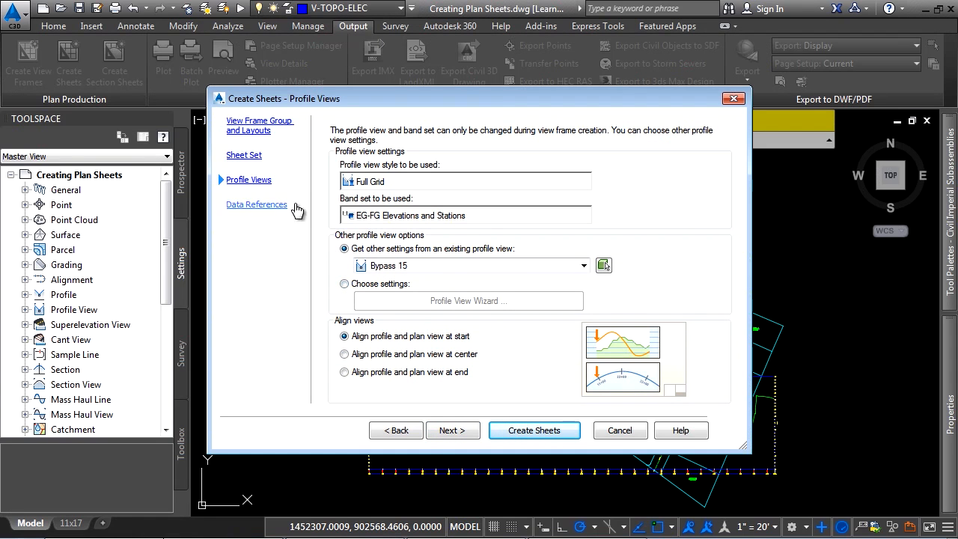
Choose custom settings for the other profile view options, open the Profile View Wizard and accept the profile view height
click(374, 287)
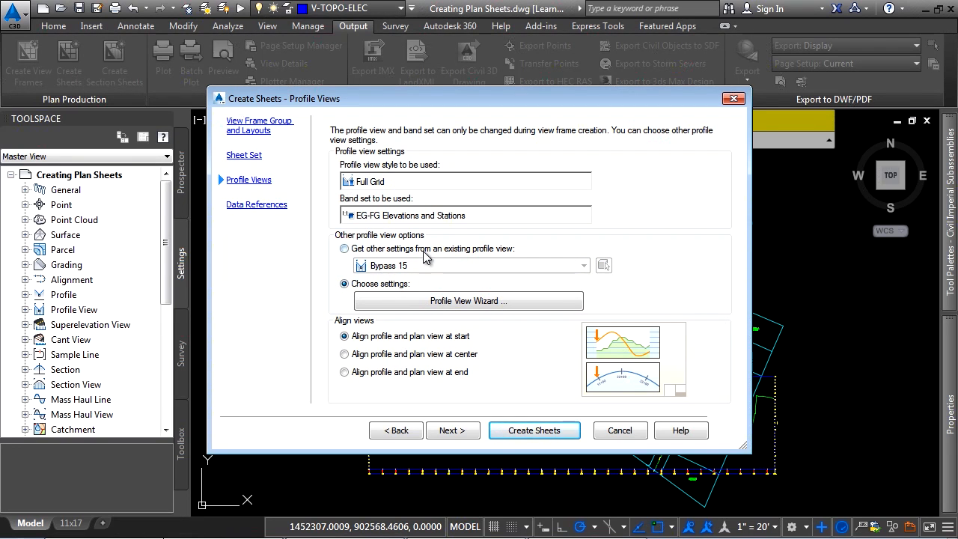
click(418, 251)
click(383, 285)
click(474, 302)
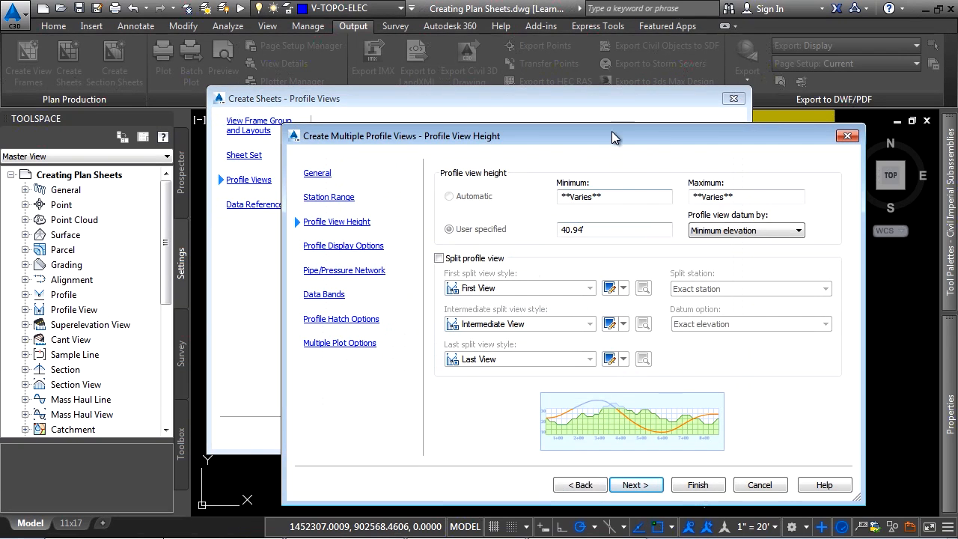
drag(615, 140, 510, 110)
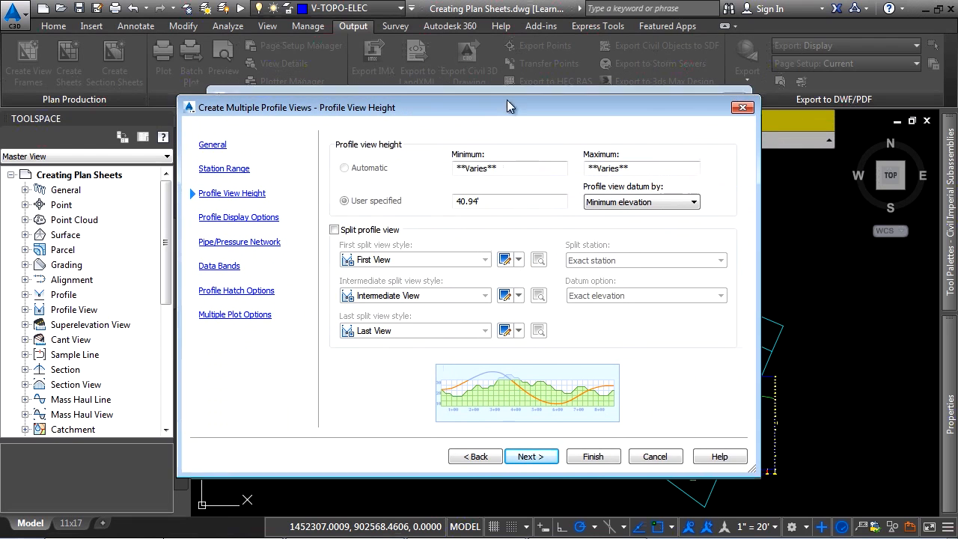
click(528, 455)
Set the profile labels to _No Labels for the _Vert1, EX-EG(Bypass) and REF_US-100(ex) profiles
drag(484, 423, 687, 427)
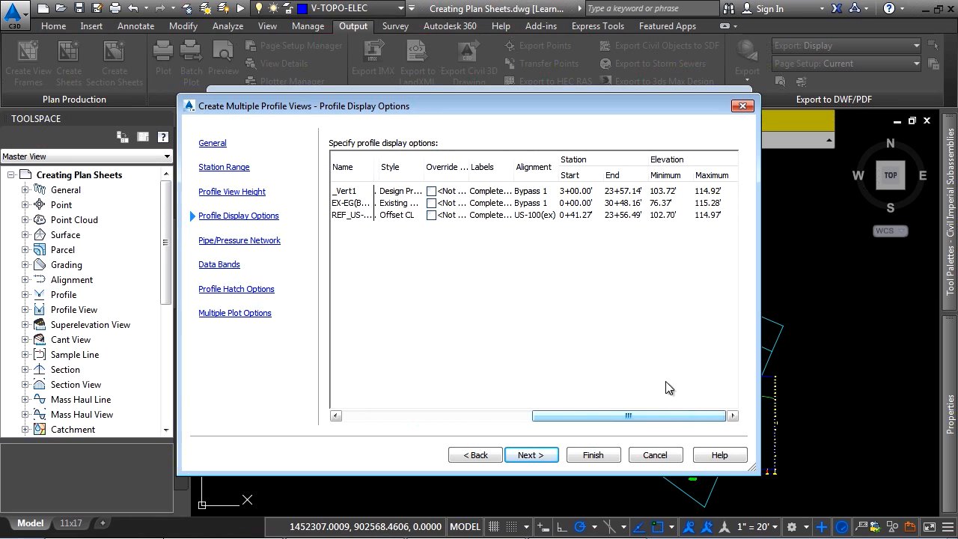
click(500, 194)
click(490, 275)
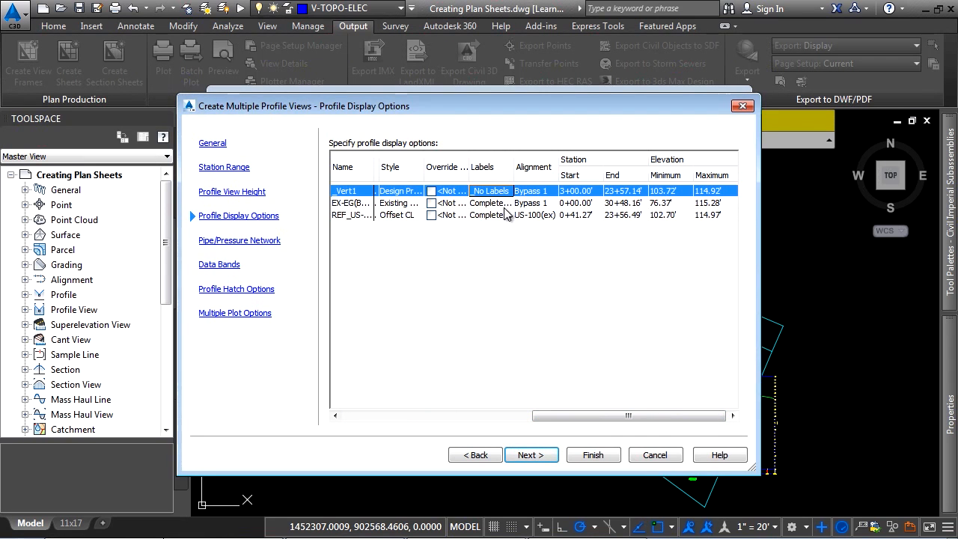
click(498, 204)
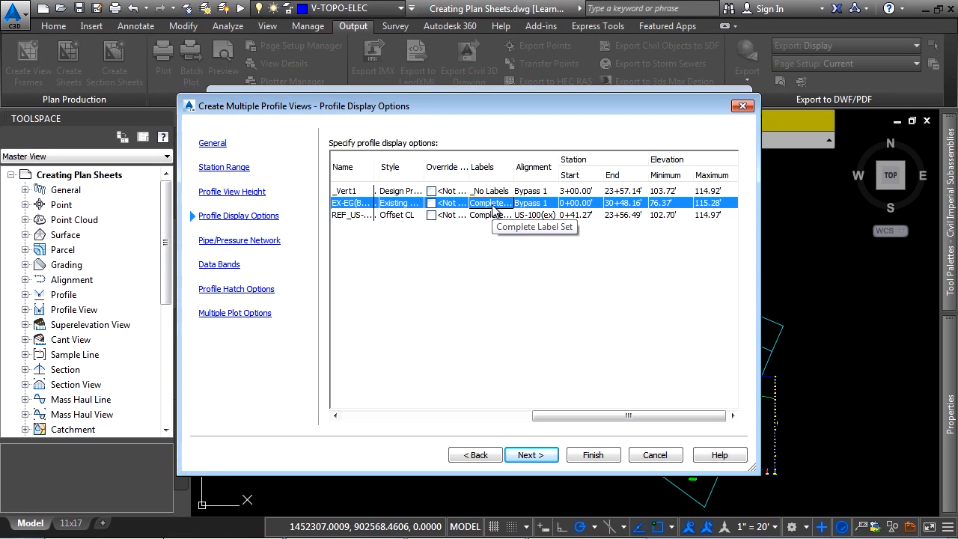
click(494, 203)
click(497, 277)
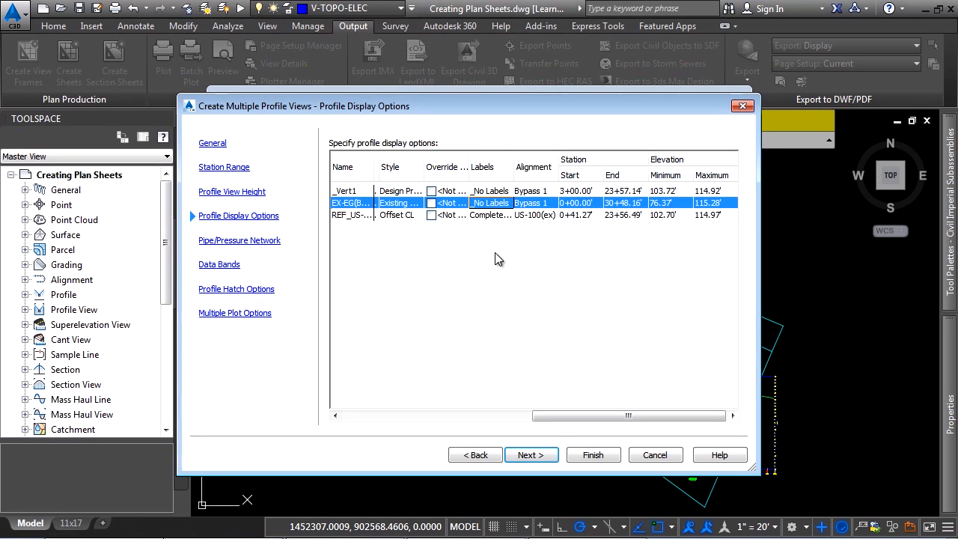
click(498, 216)
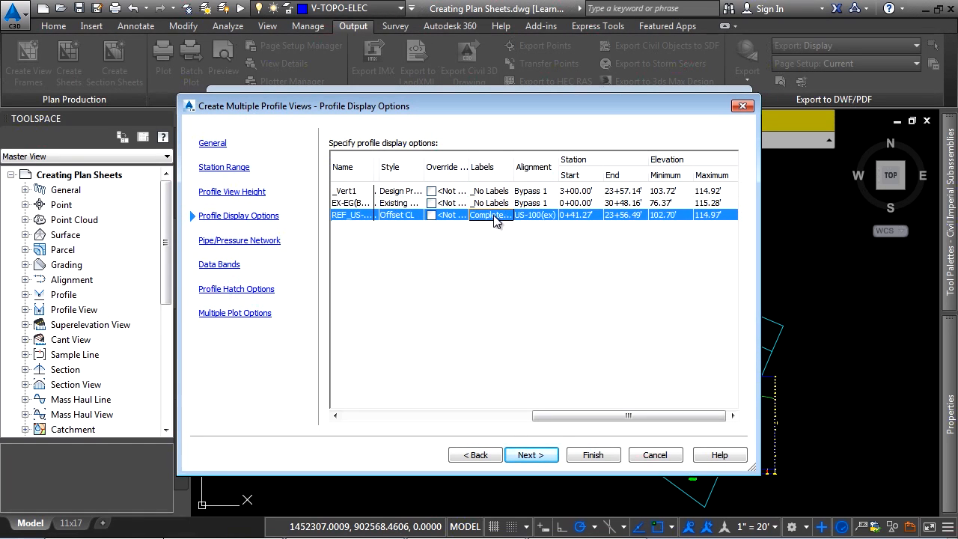
click(494, 216)
click(495, 275)
Assign the Complete Label Set to the _Vert1 profile and accept the profile display options
click(497, 193)
click(496, 193)
click(524, 242)
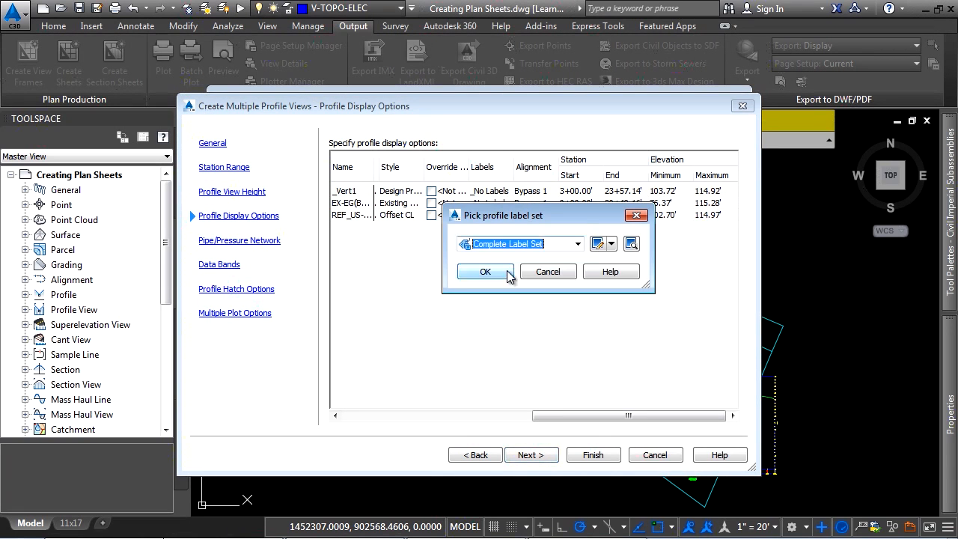
click(498, 269)
click(496, 276)
click(532, 455)
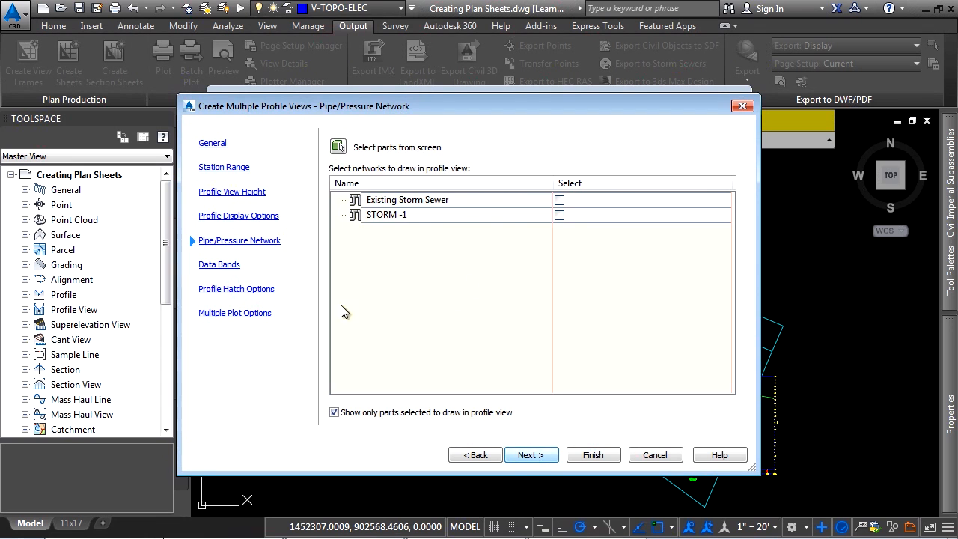
Include the Existing Storm Sewer and STORM -1 networks in the profile views and finish the wizard with the default data bands
click(559, 199)
click(559, 215)
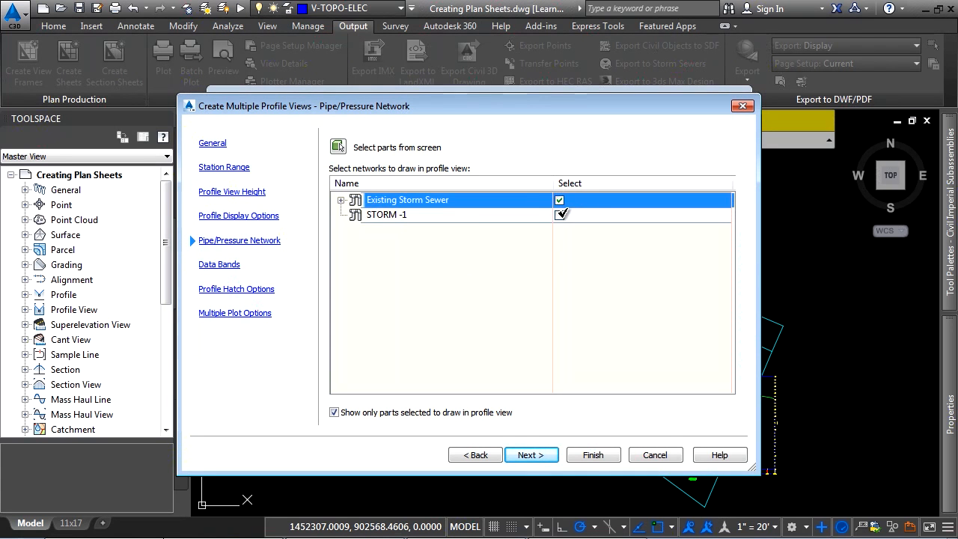
click(341, 215)
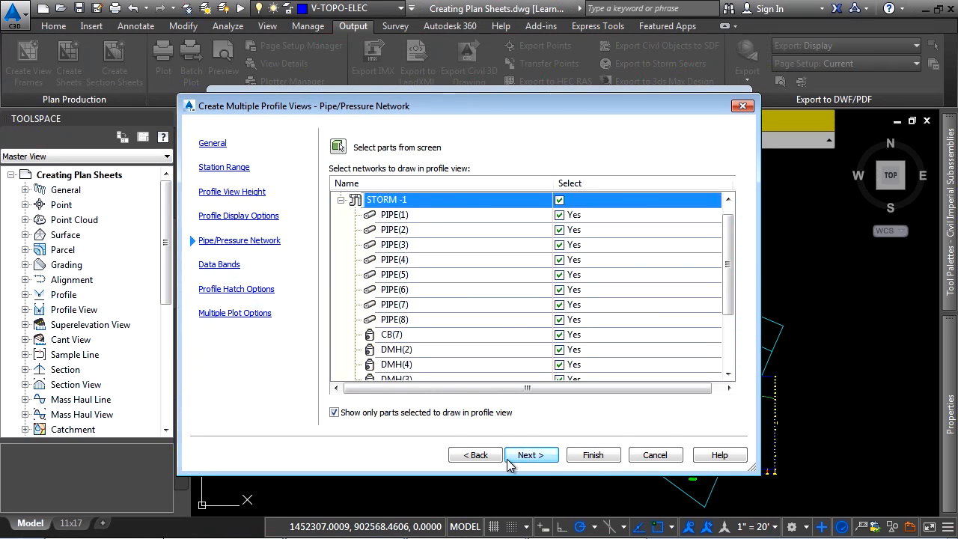
click(532, 455)
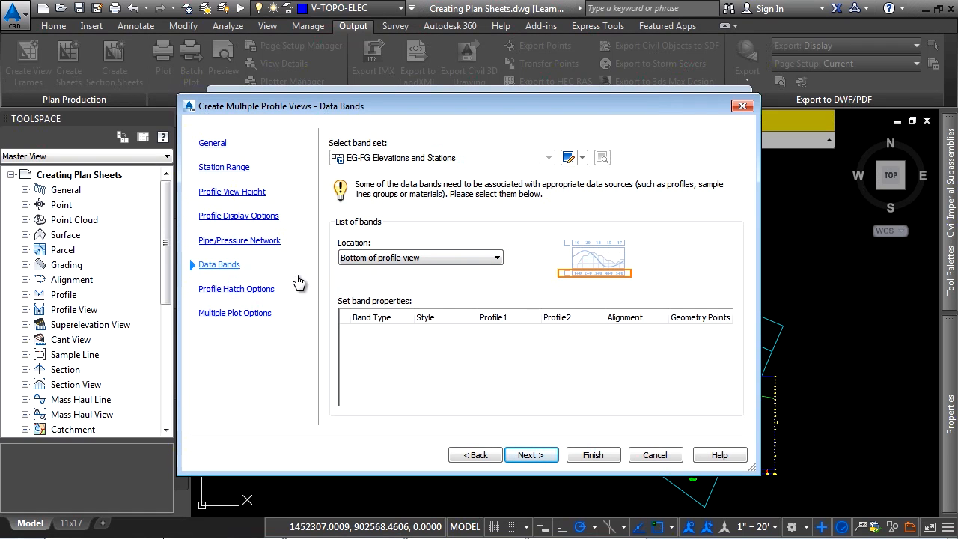
click(593, 454)
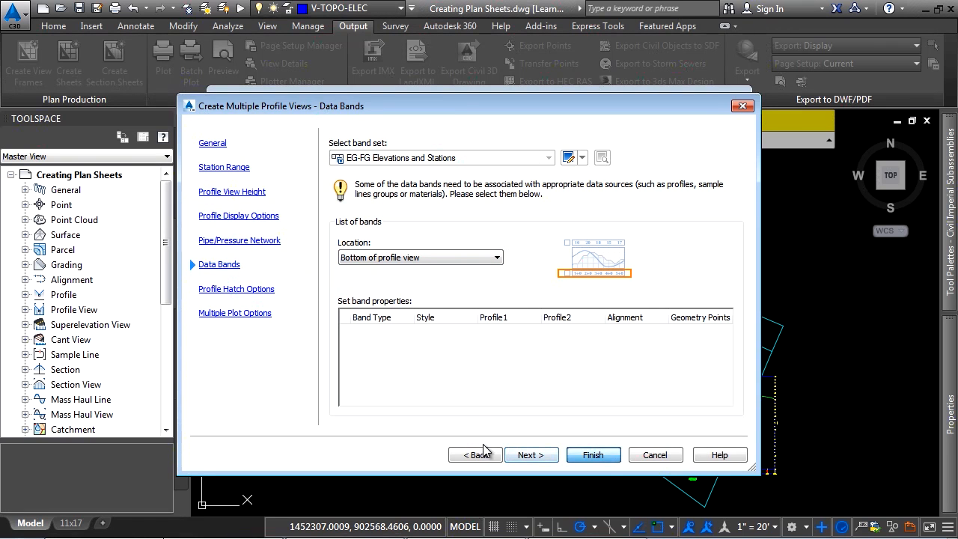
Reference the FG surface and all pipe networks in the sheets, without copying pipe or pressure network labels to the destination drawings
click(452, 431)
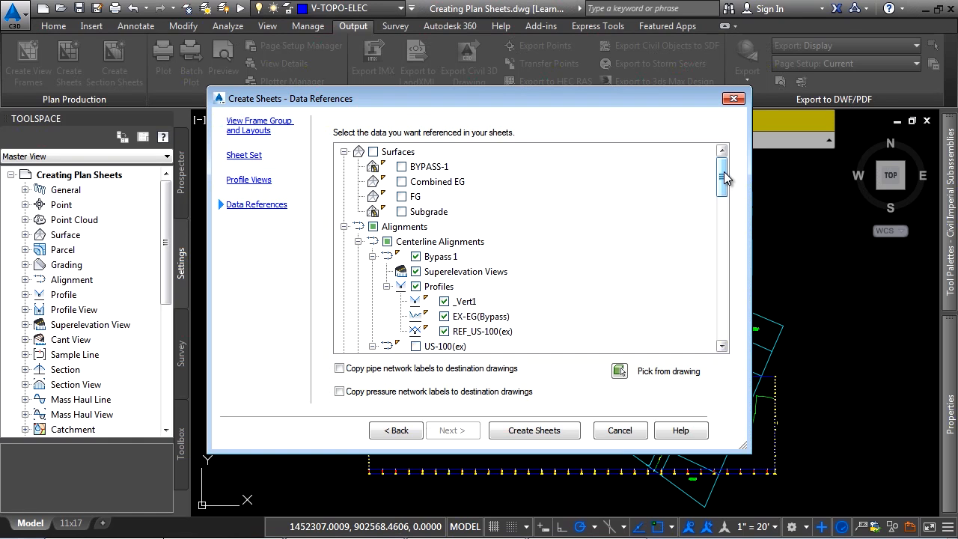
click(402, 197)
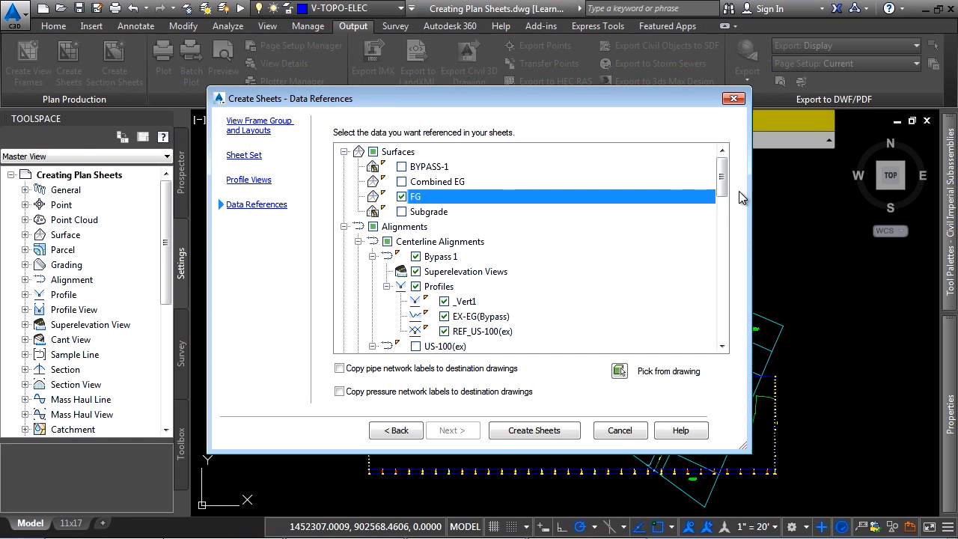
drag(725, 180, 720, 340)
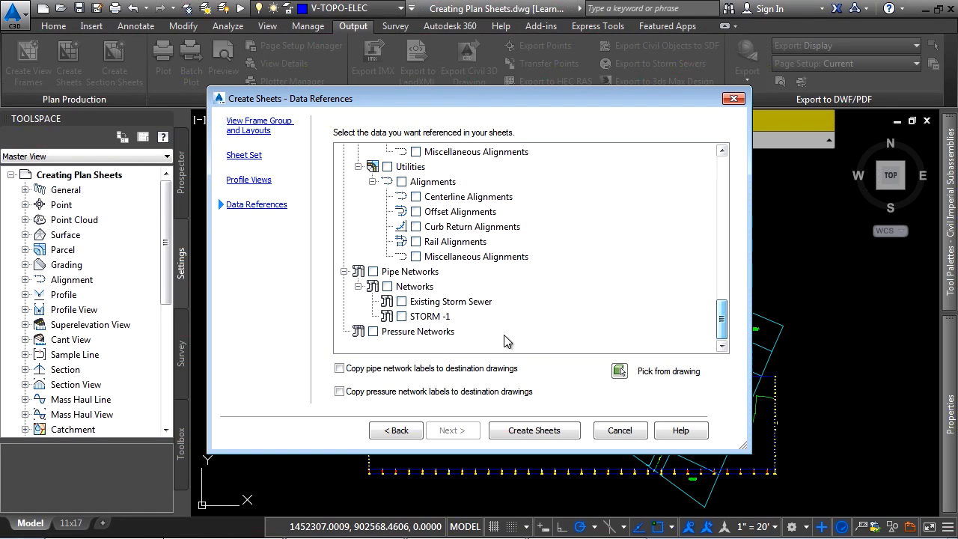
click(378, 270)
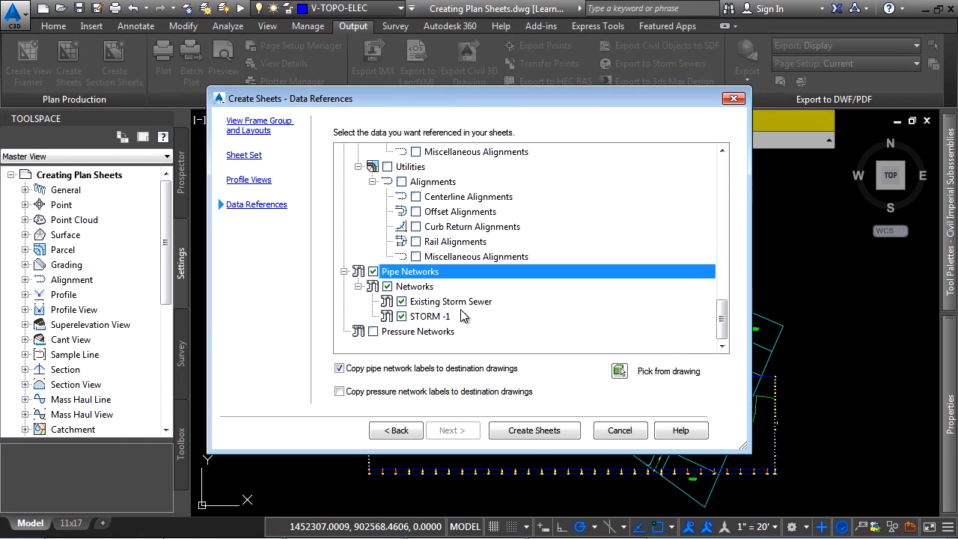
click(341, 393)
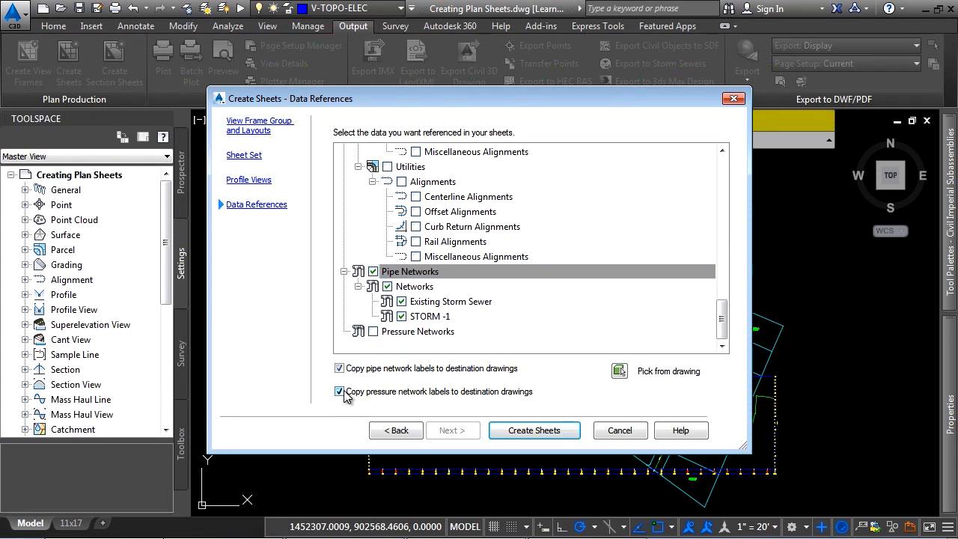
click(341, 391)
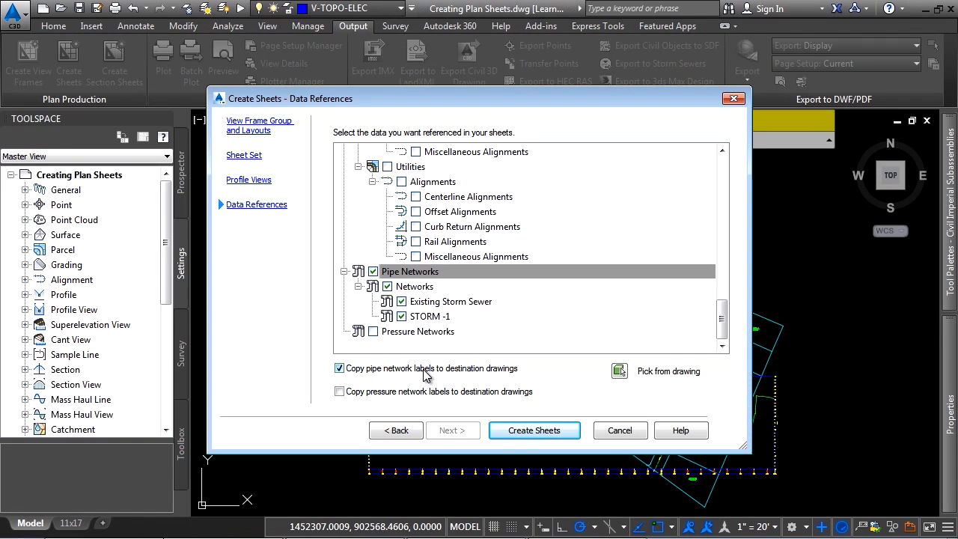
click(424, 370)
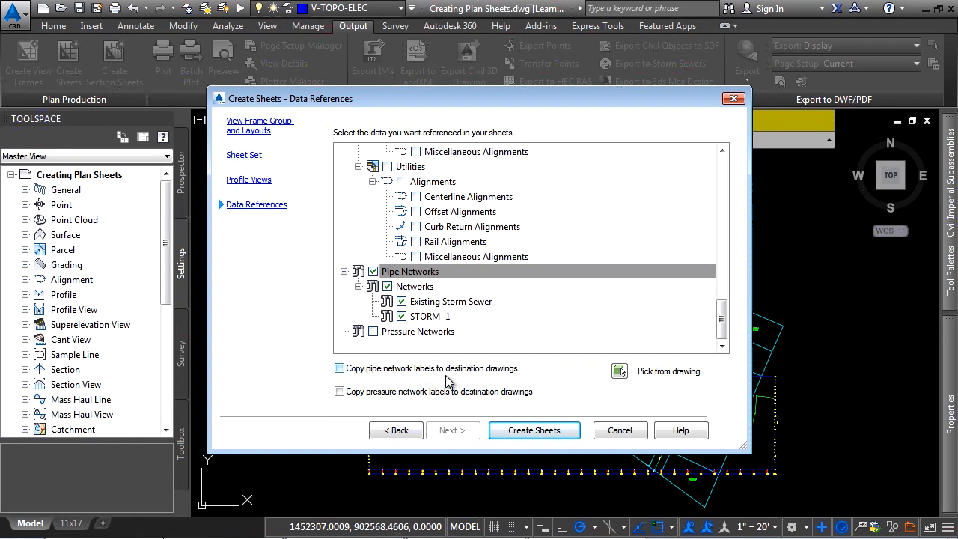
Create the sheets, allow the current drawing to be saved, and place the profile view origin in the empty area above the site plan
click(533, 430)
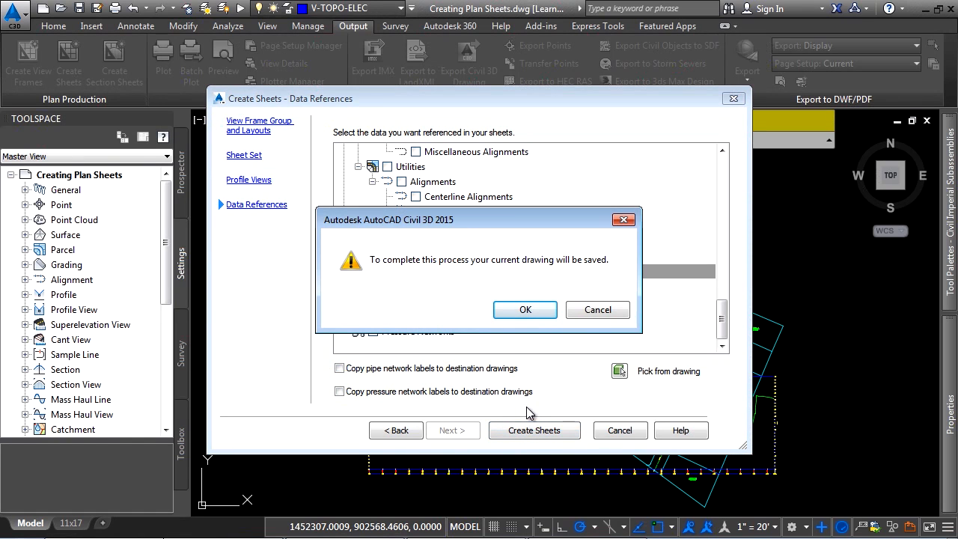
click(527, 310)
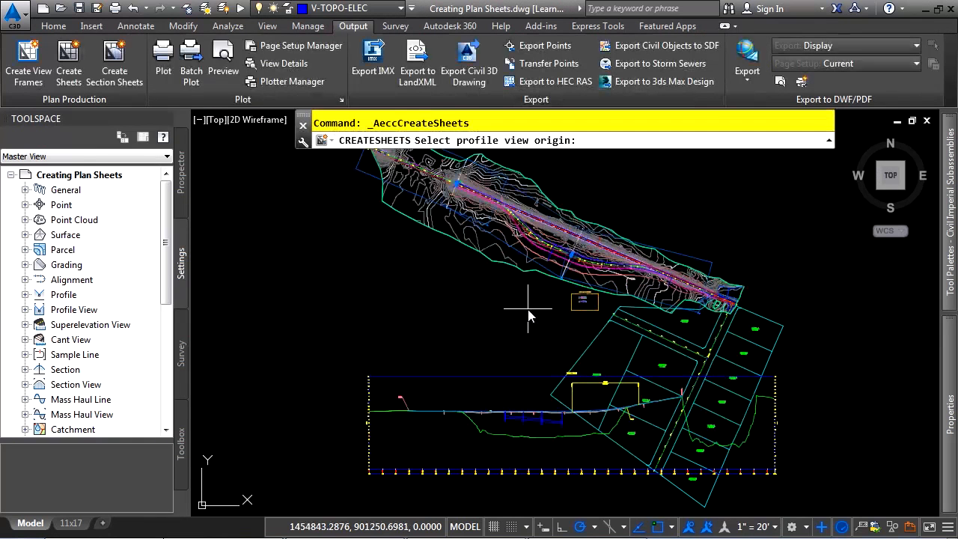
scroll(508, 384, down, 2)
scroll(530, 345, down, 3)
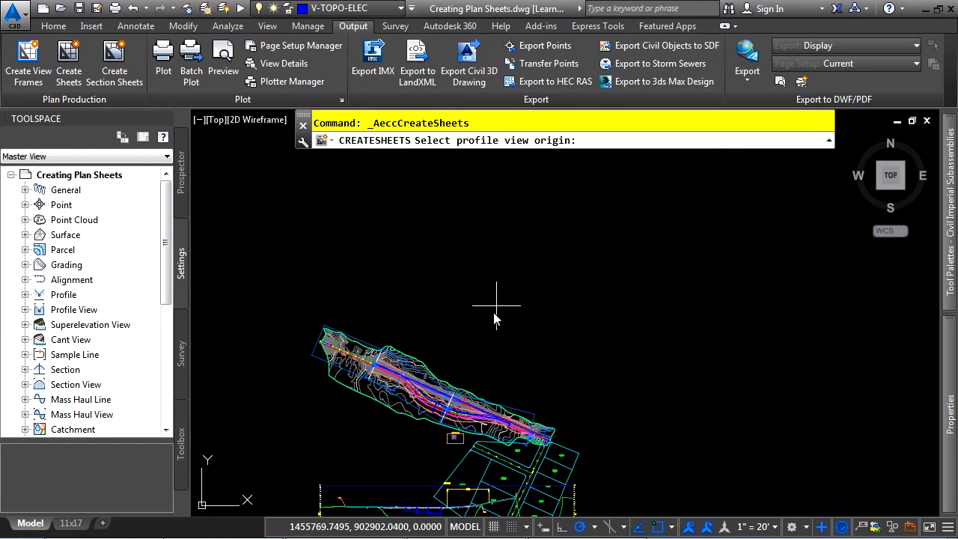
mouse_move(526, 398)
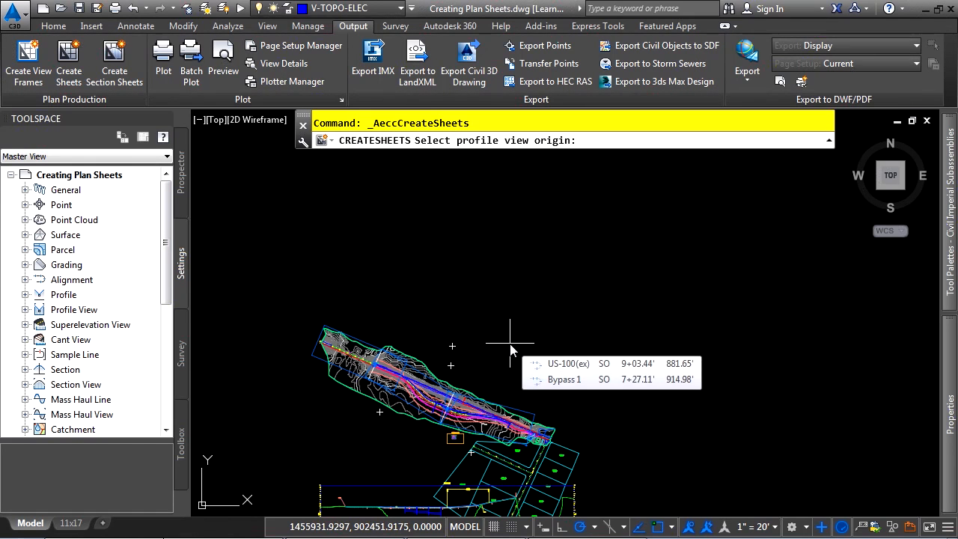
scroll(511, 346, up, 2)
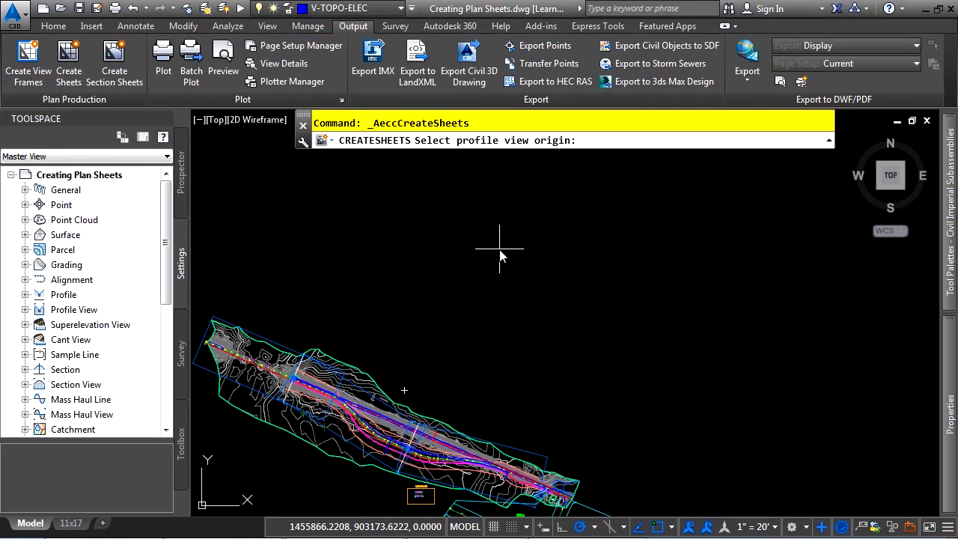
click(500, 249)
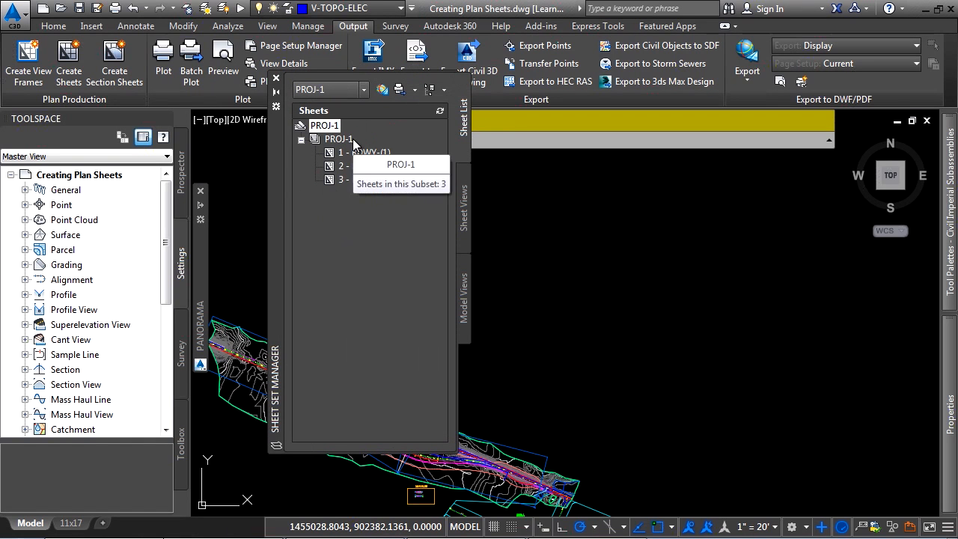
Open sheet 1 - RDWY-(1) from the PROJ-1 sheet set and collapse the Sheet Set Manager to inspect the sheet's plan and profile
click(348, 92)
click(348, 93)
click(362, 164)
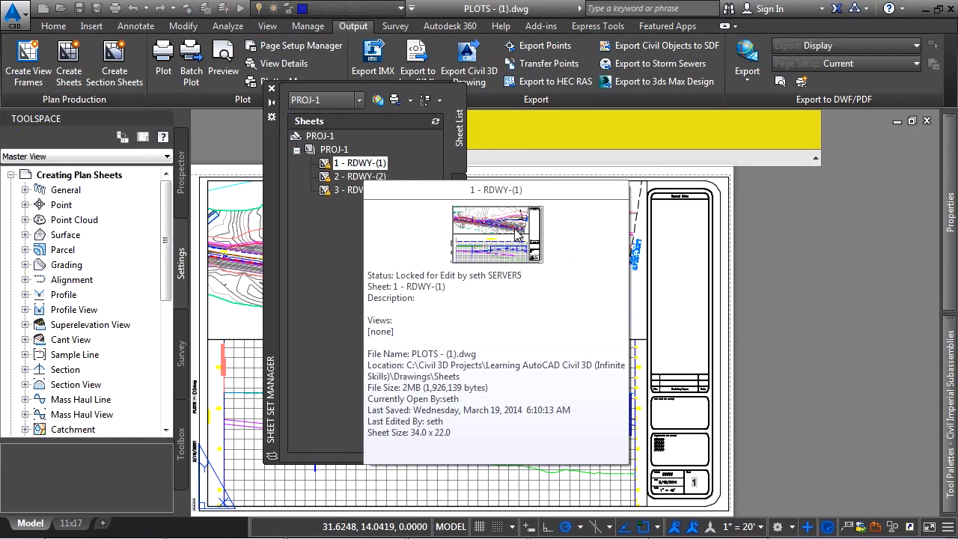
middle_drag(562, 442, 752, 402)
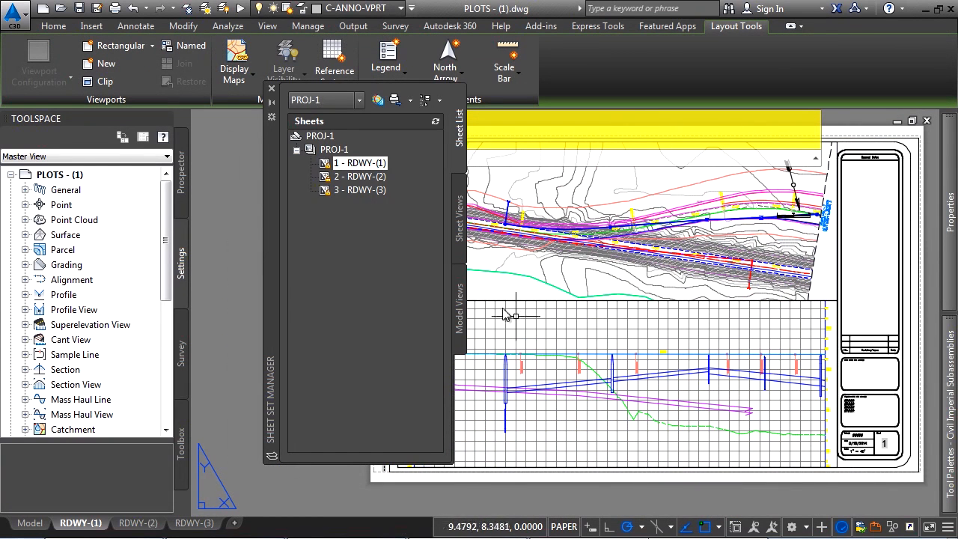
click(271, 103)
middle_drag(617, 329, 522, 328)
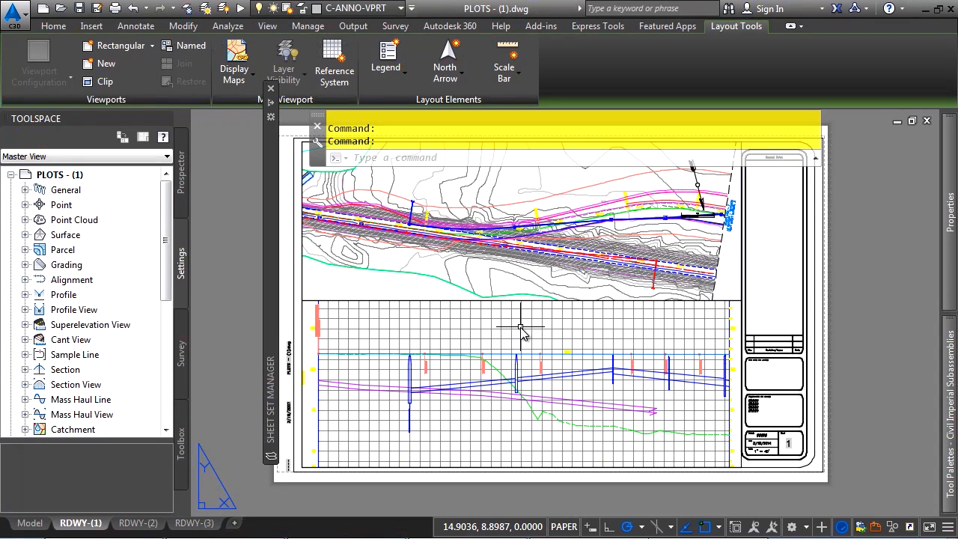
middle_drag(359, 476, 371, 427)
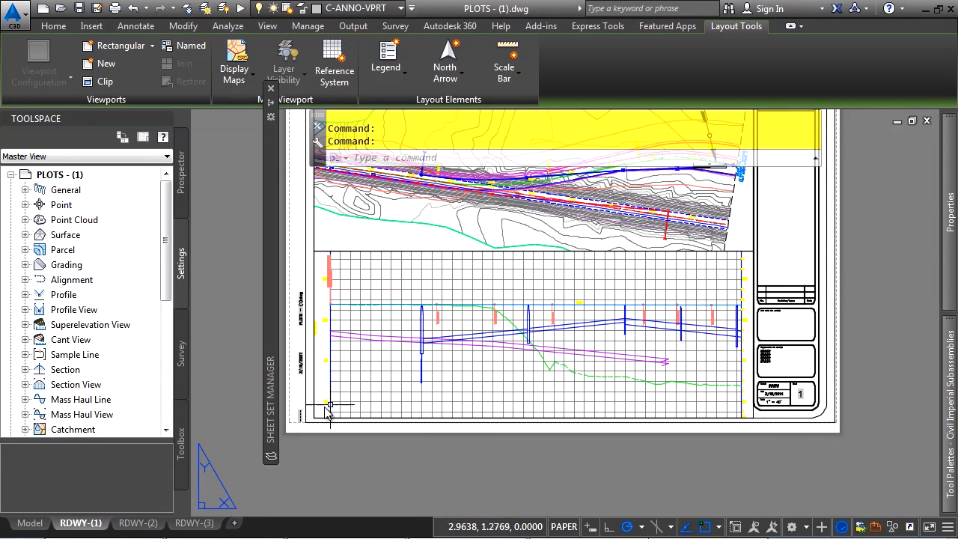
middle_drag(500, 224, 499, 284)
Switch the PLOTS - (1) drawing to model space and examine the generated profile views above the site plan
click(41, 525)
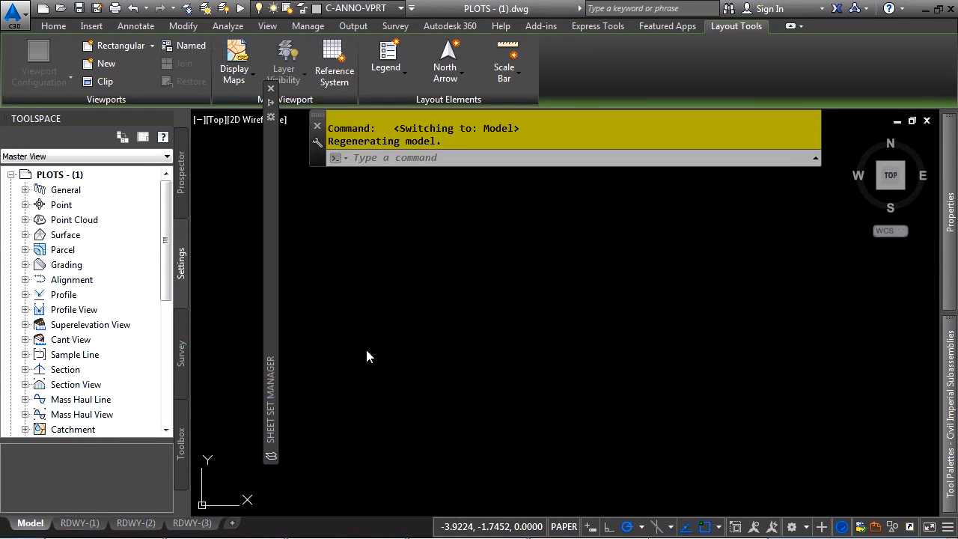
middle_drag(443, 473, 514, 364)
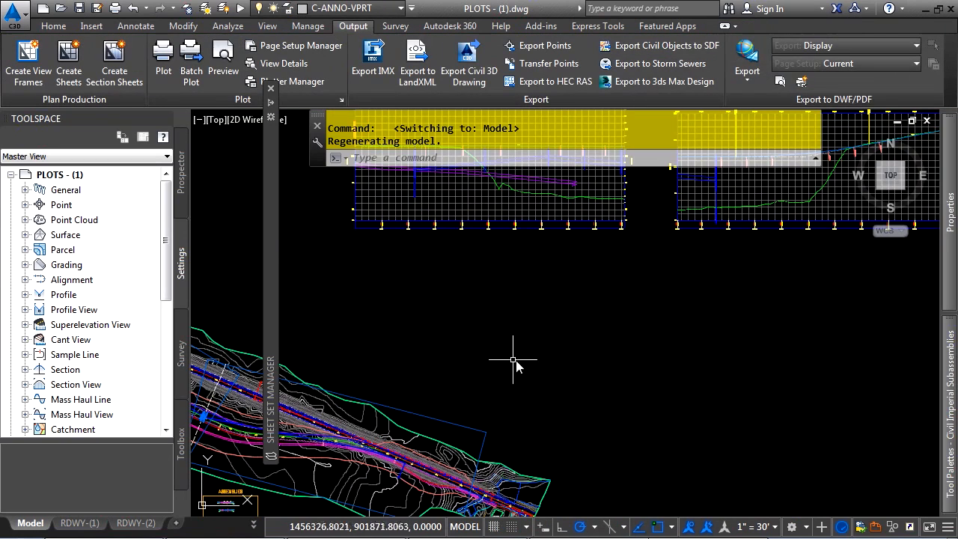
middle_click(528, 353)
middle_click(527, 352)
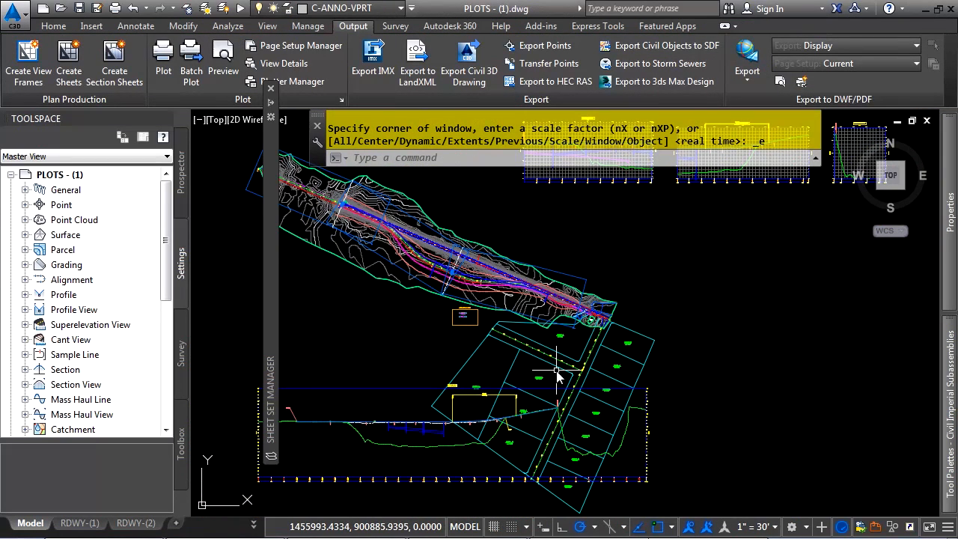
middle_drag(637, 248, 477, 394)
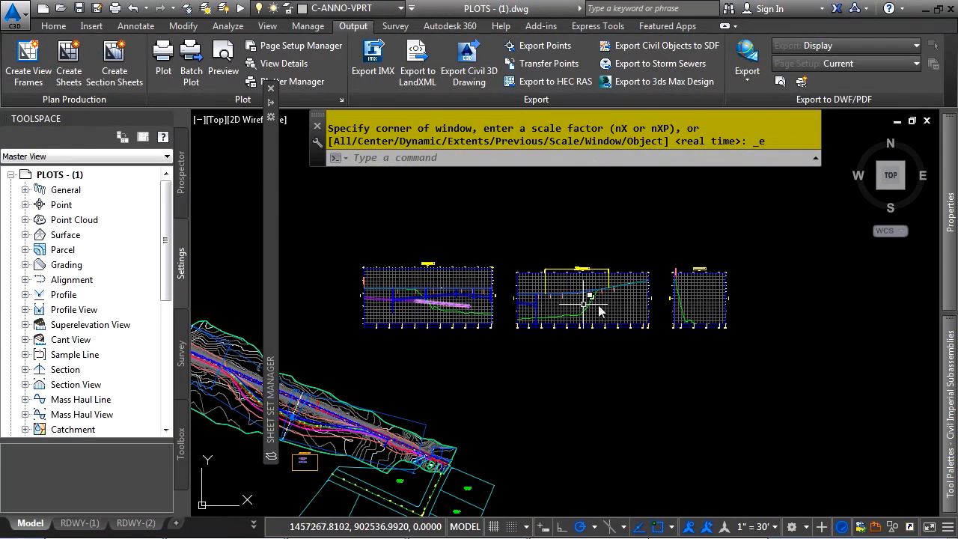
Freeze the layers of the parcel lines and labels, surface contours and Simons Road text in the site plan
mouse_move(245, 340)
middle_down()
mouse_move(259, 259)
mouse_move(389, 204)
middle_up()
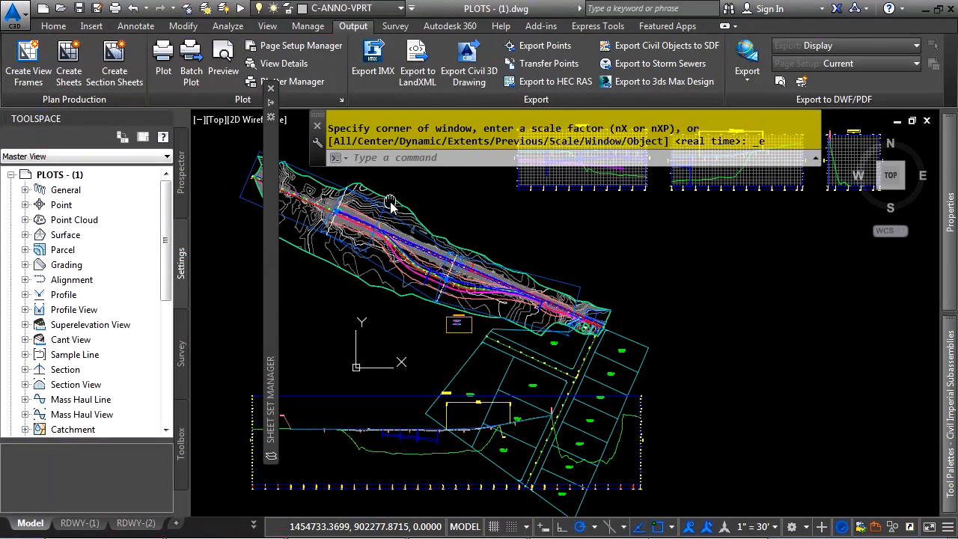
click(47, 27)
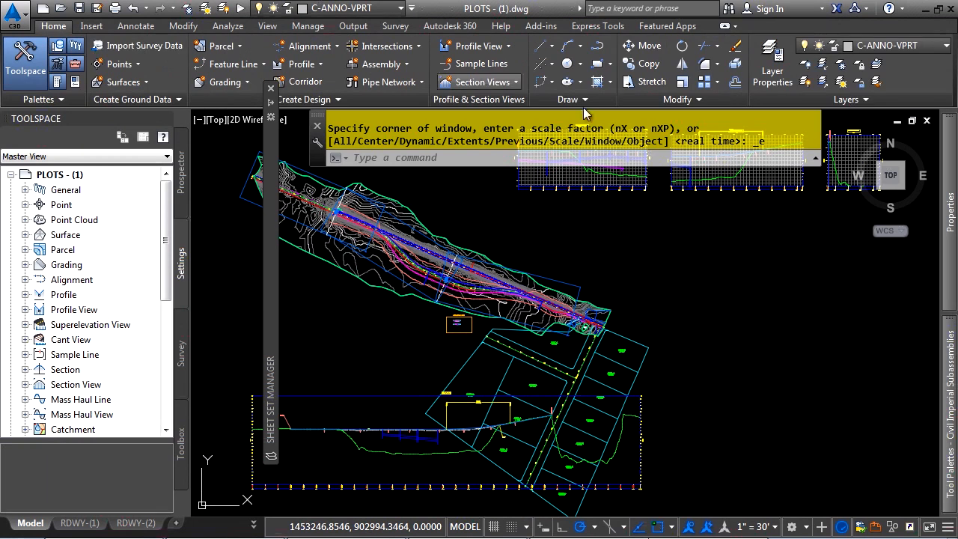
click(844, 63)
click(608, 361)
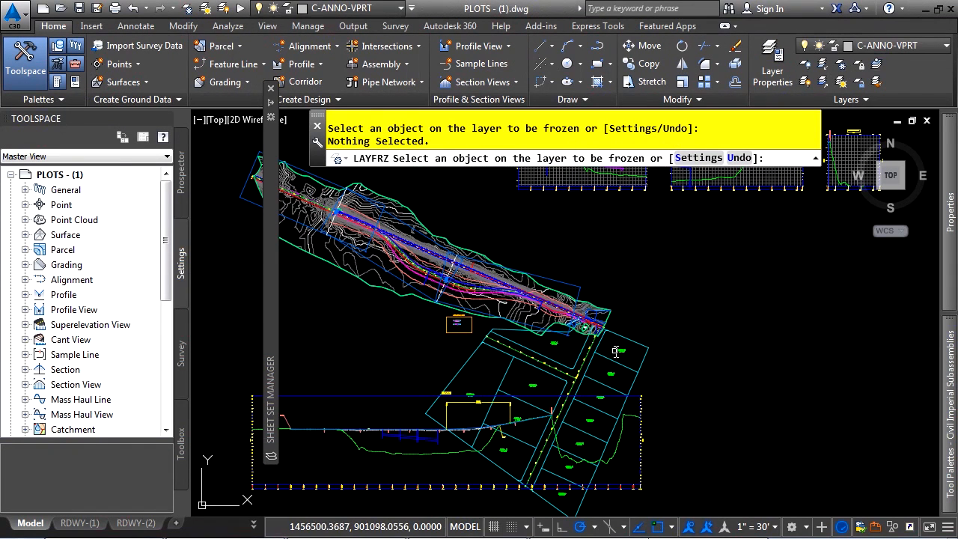
click(607, 359)
click(598, 363)
click(586, 368)
click(566, 376)
click(568, 376)
click(569, 378)
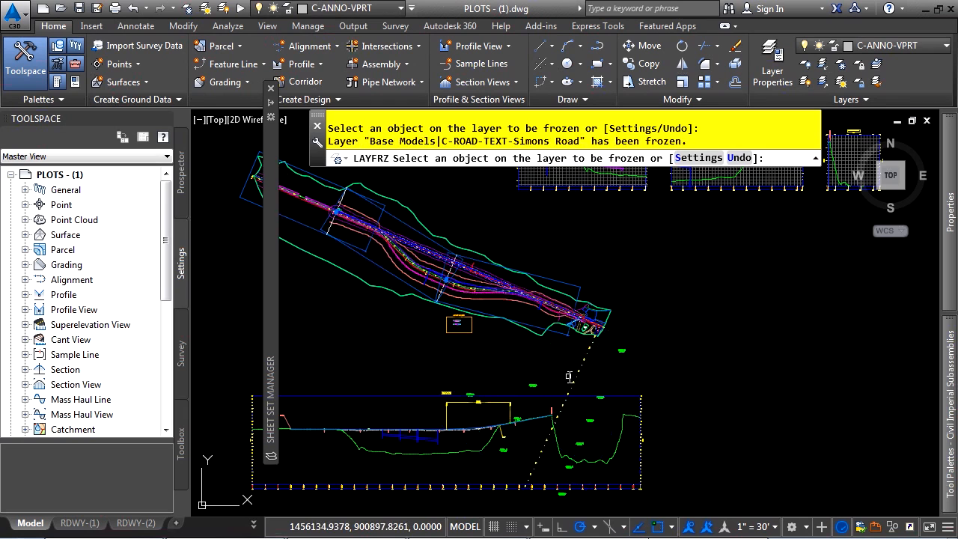
click(574, 379)
Freeze the C-ROAD-ASSM layer by picking the assembly below the site plan, and end the layer freezing
scroll(539, 321, up, 1)
scroll(486, 309, up, 1)
click(462, 293)
scroll(611, 306, down, 2)
middle_drag(718, 228, 554, 413)
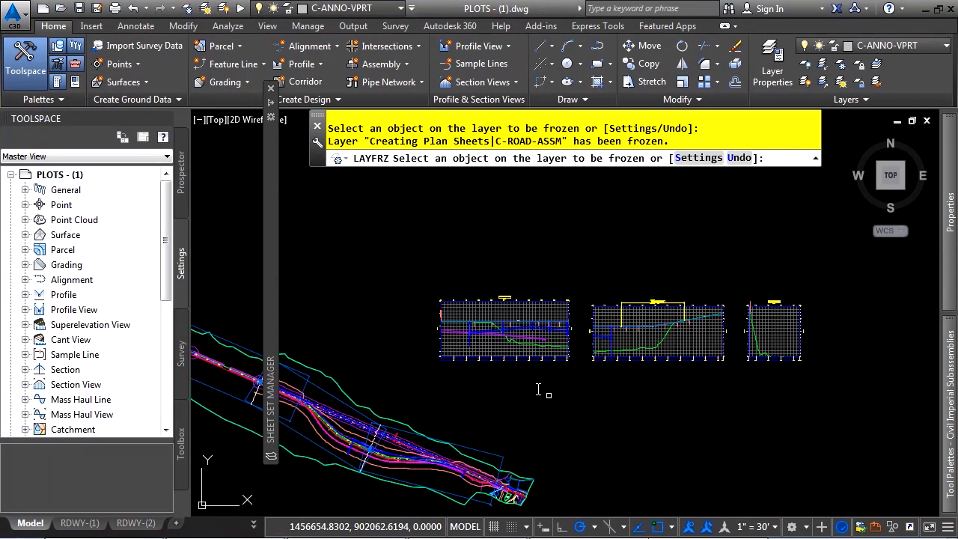
scroll(498, 344, up, 4)
key(Escape)
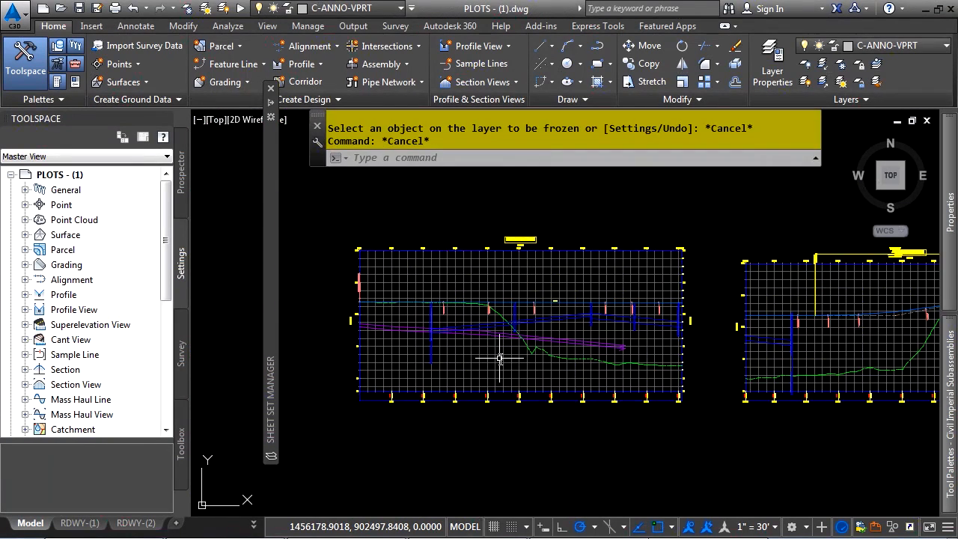
Set the user specified minimum elevation of the first generated profile view, Bypass 14, to 85
scroll(499, 358, up, 2)
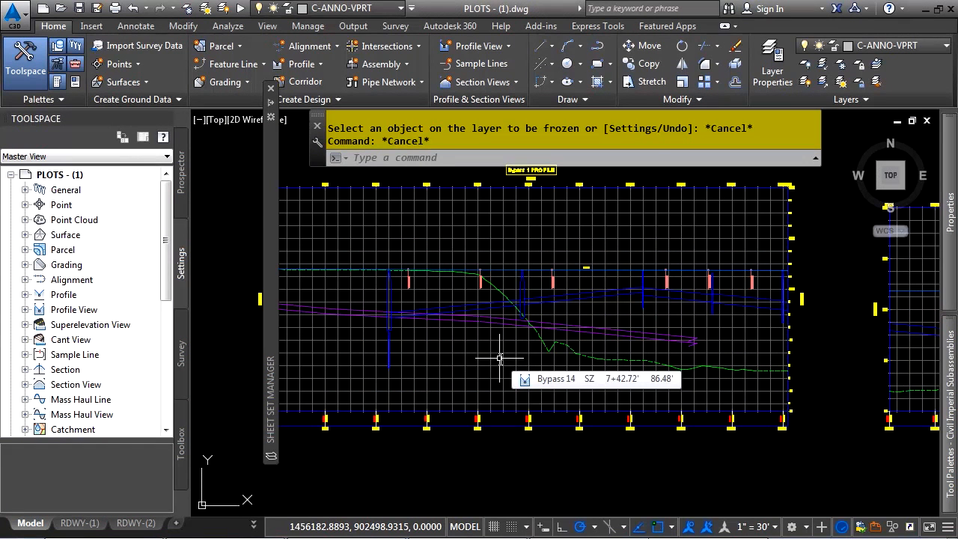
click(458, 366)
click(440, 392)
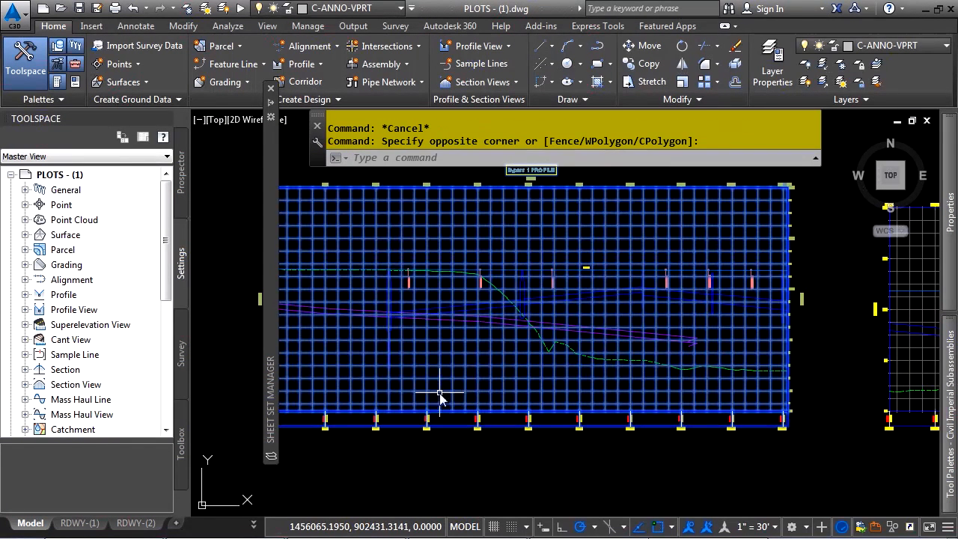
click(421, 71)
click(271, 115)
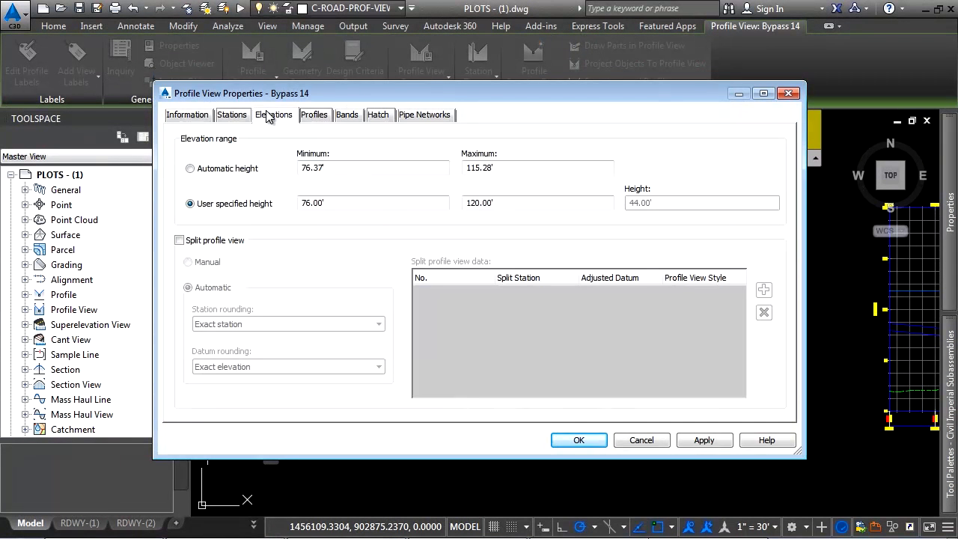
double_click(354, 203)
text(85)
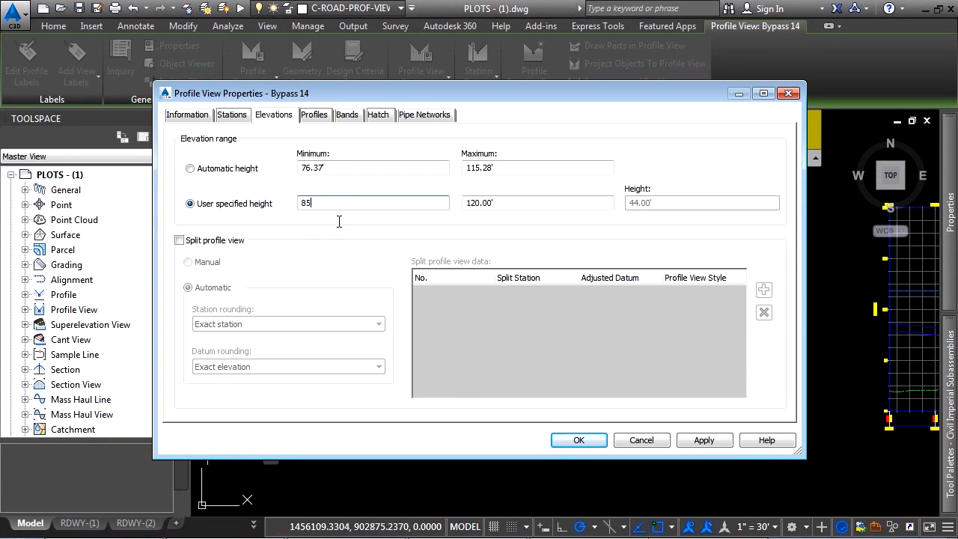
click(579, 440)
Deselect the profile view and regenerate all viewports with REGENALL
middle_drag(479, 385, 535, 364)
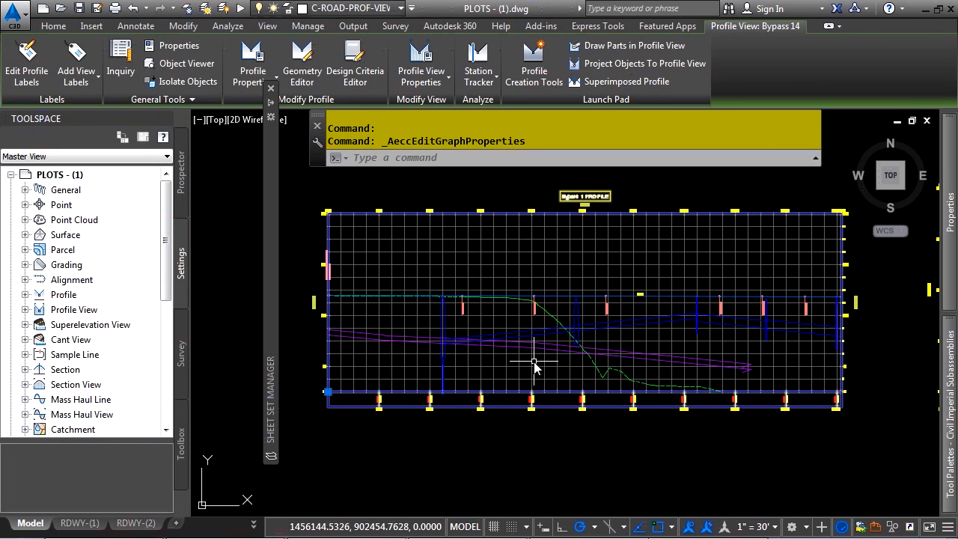
key(Escape)
text(r)
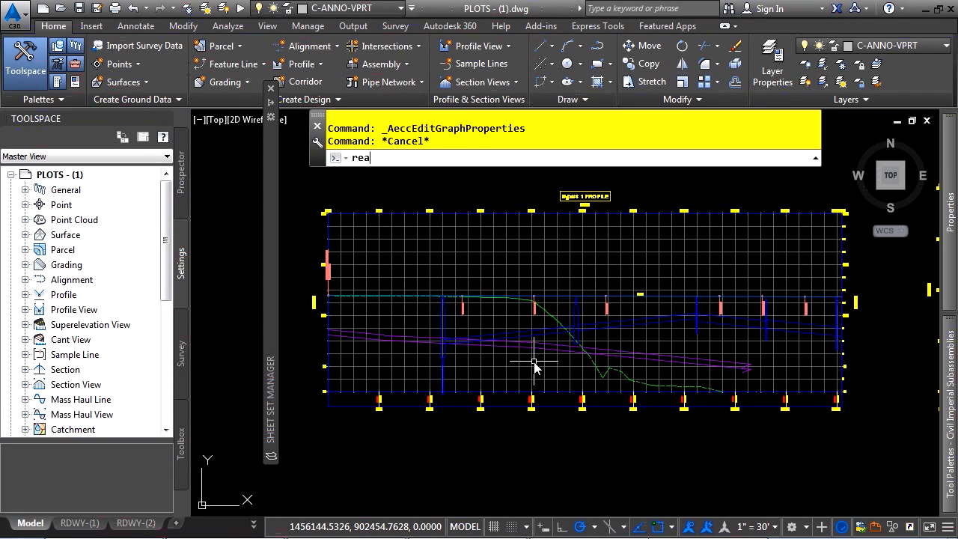
text(ea)
key(Return)
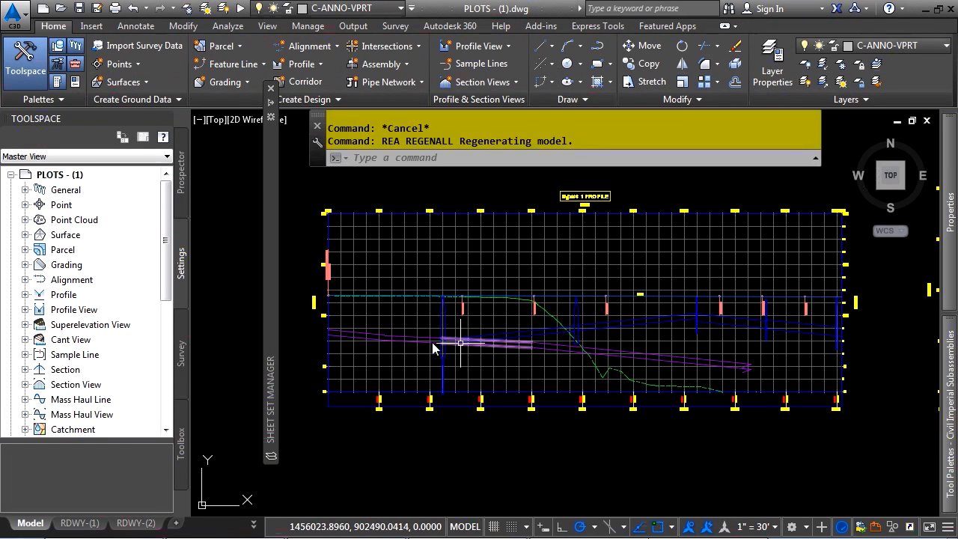
Move one of the overlapping grade break labels at station 3+00.00 away from the profile view's edge into the empty grid
scroll(408, 344, up, 2)
middle_drag(337, 246, 392, 294)
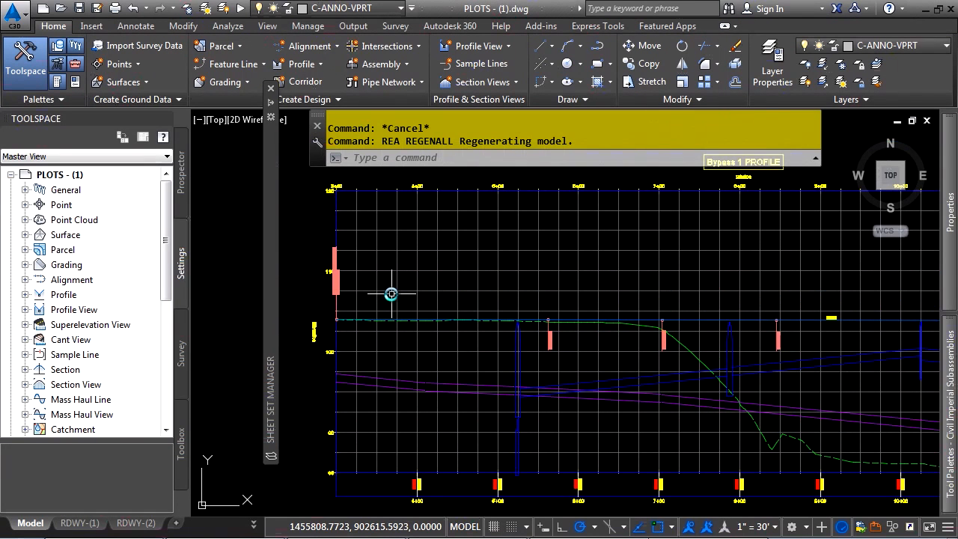
click(338, 280)
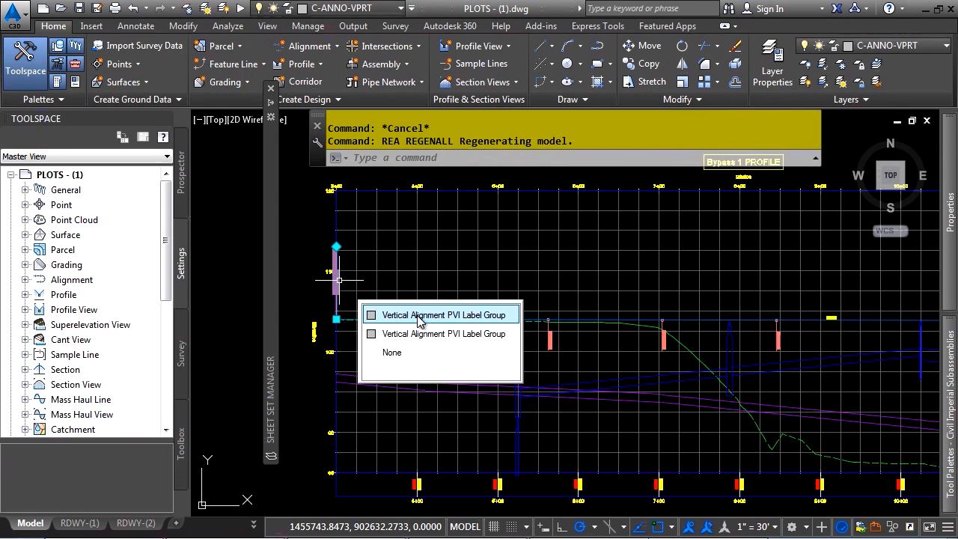
click(407, 312)
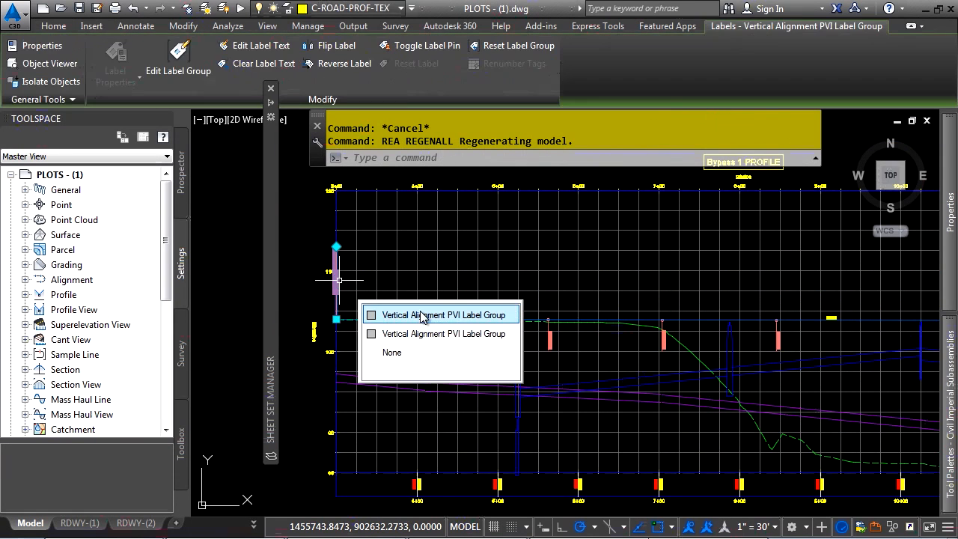
click(336, 319)
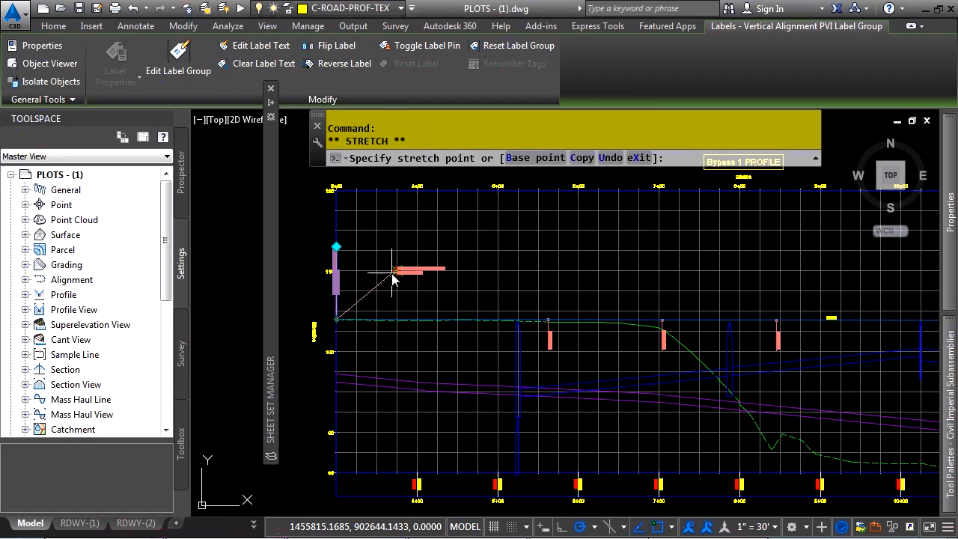
scroll(385, 265, up, 4)
click(392, 264)
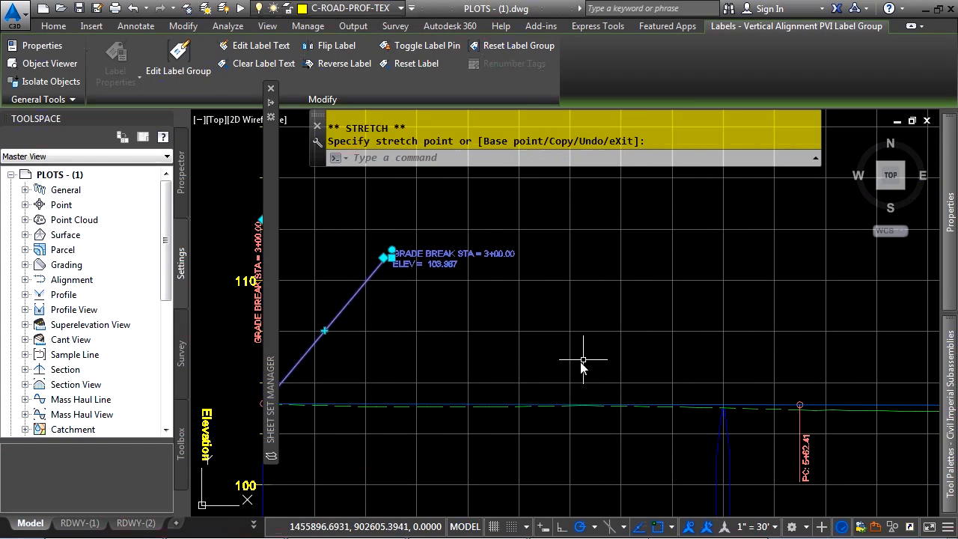
Activate the profile viewport in the RDWY-(1) layout, unlock it, and shift the profile view so its station band fits inside
middle_click(561, 349)
middle_click(560, 349)
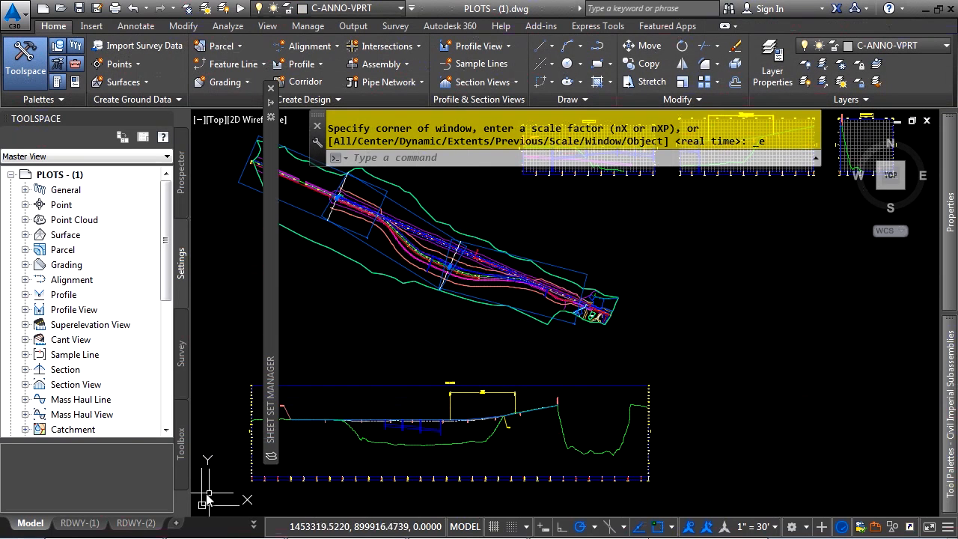
click(80, 522)
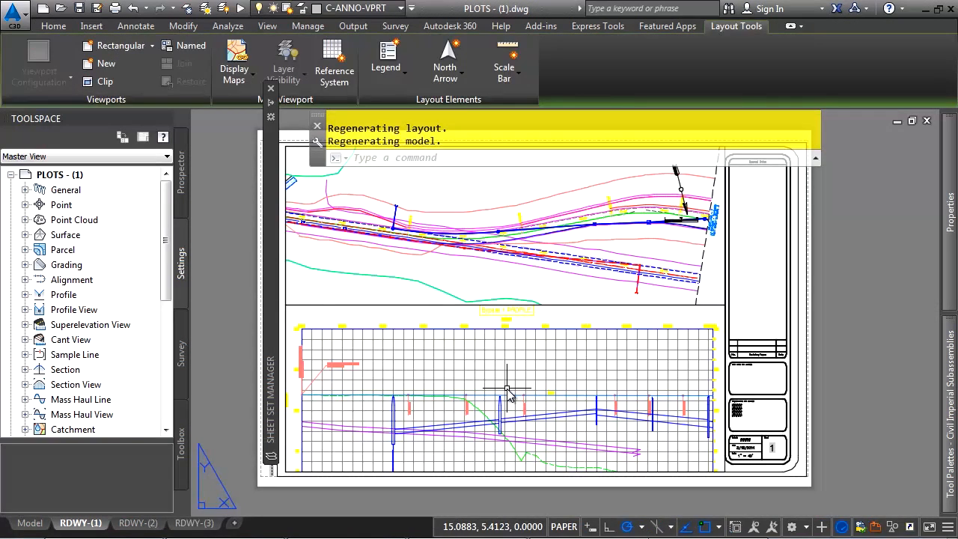
double_click(507, 389)
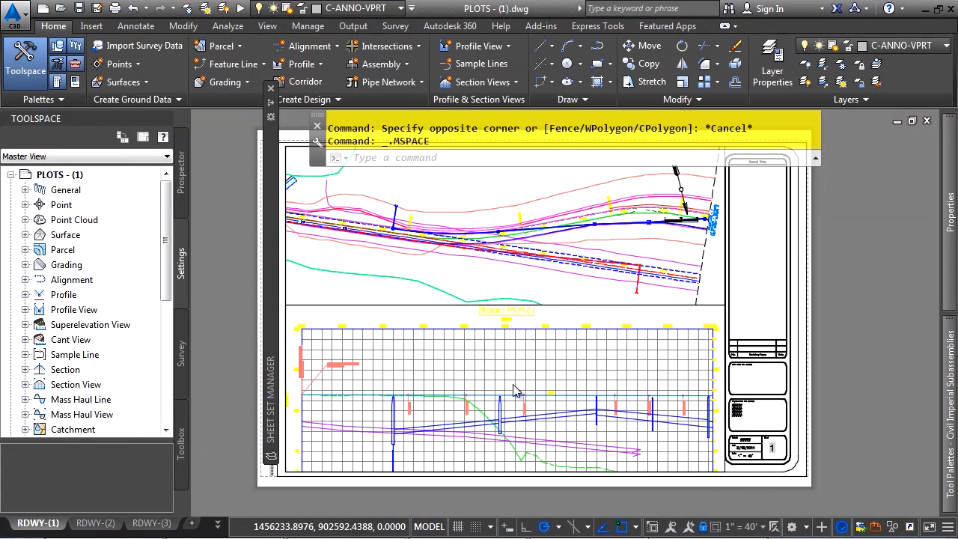
scroll(343, 442, up, 2)
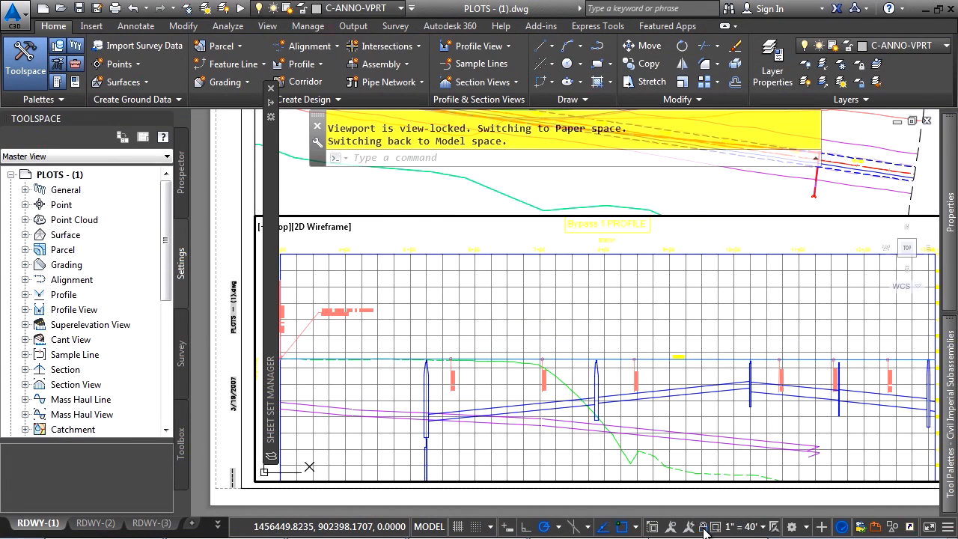
mouse_move(682, 440)
middle_down()
mouse_move(685, 405)
mouse_move(673, 408)
middle_up()
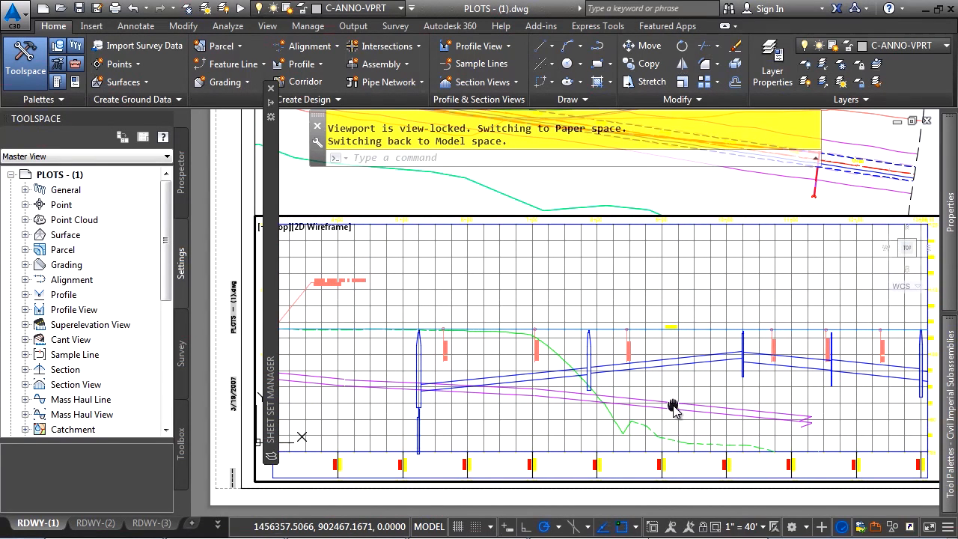